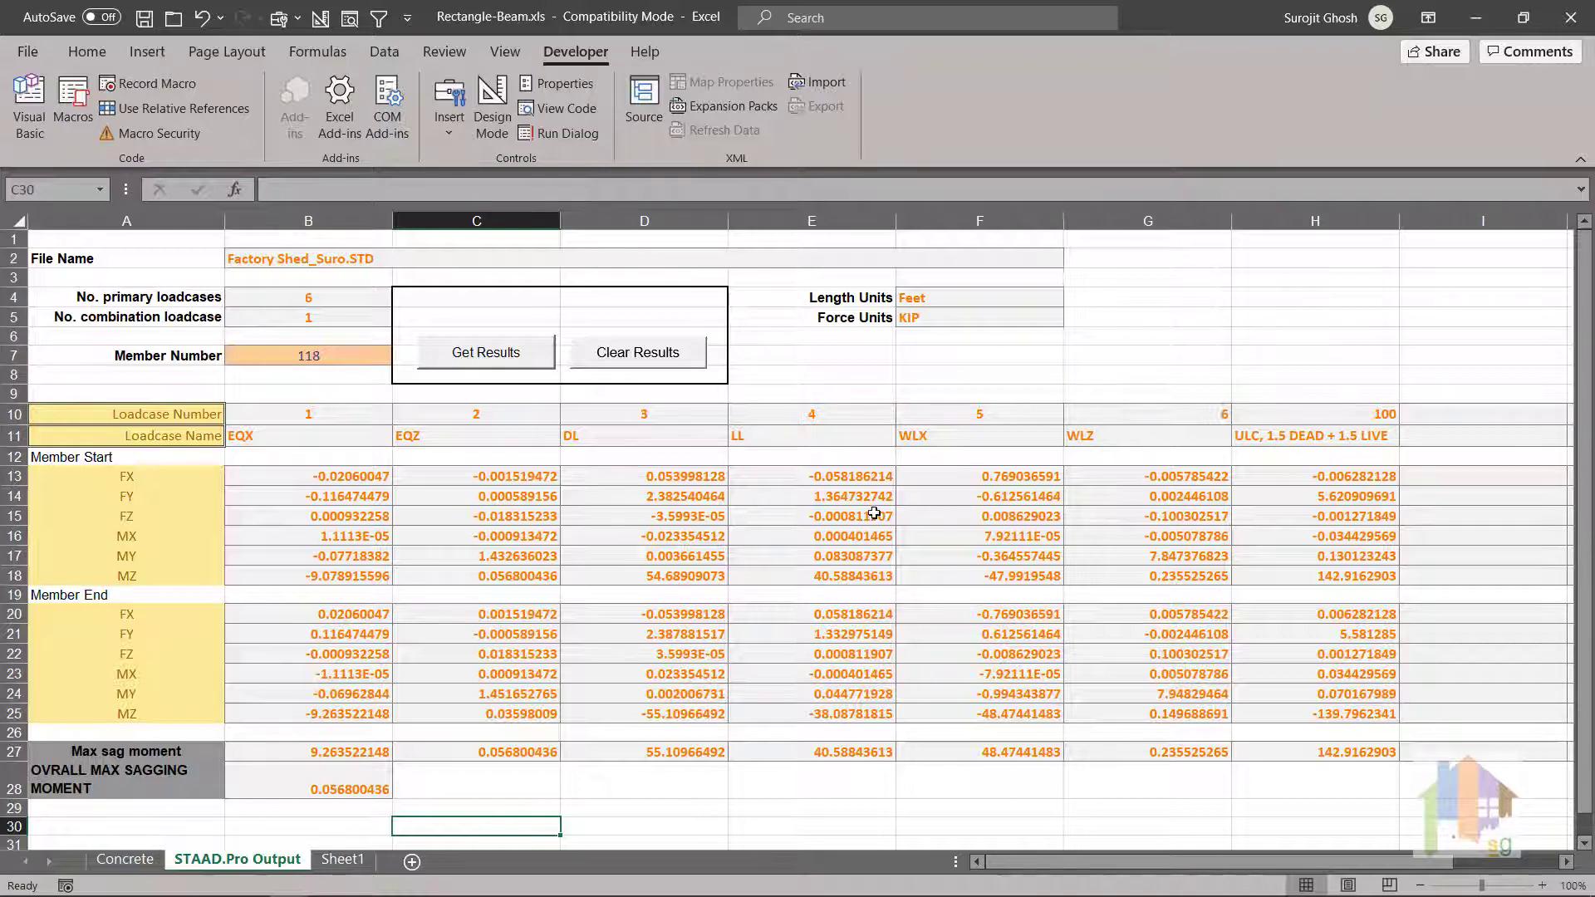
- Review the Sheet1, Concrete and STAAD.Pro Output worksheets, including the beam's summary results, dimensions and reinforcement data
{"action": "left_click", "coordinate": [368, 480]}
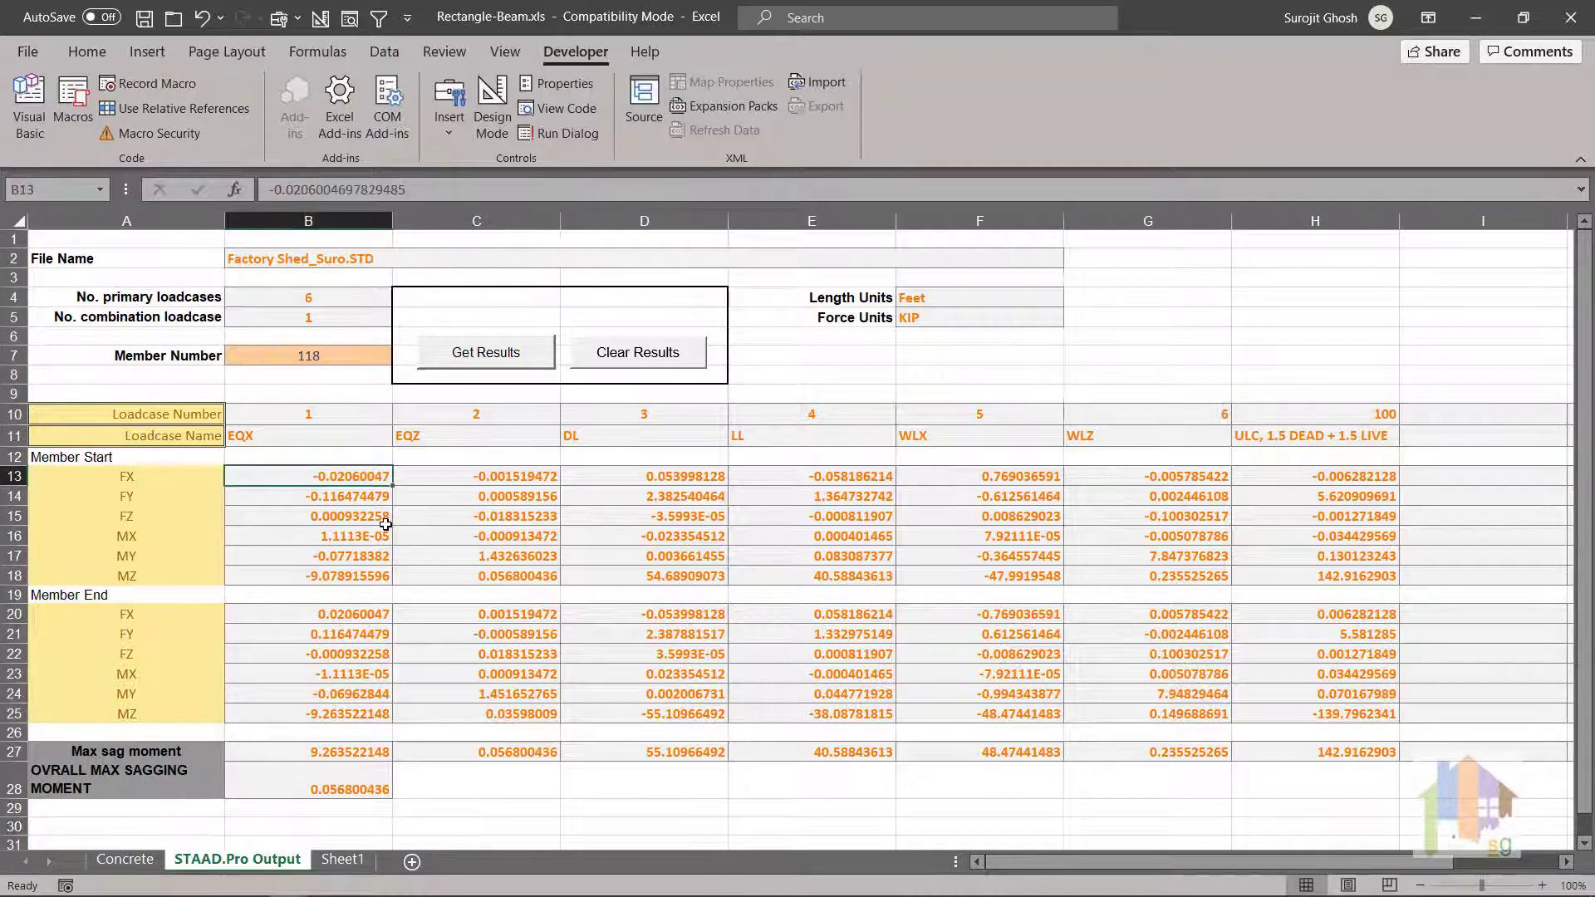
{"action": "left_click", "coordinate": [344, 861]}
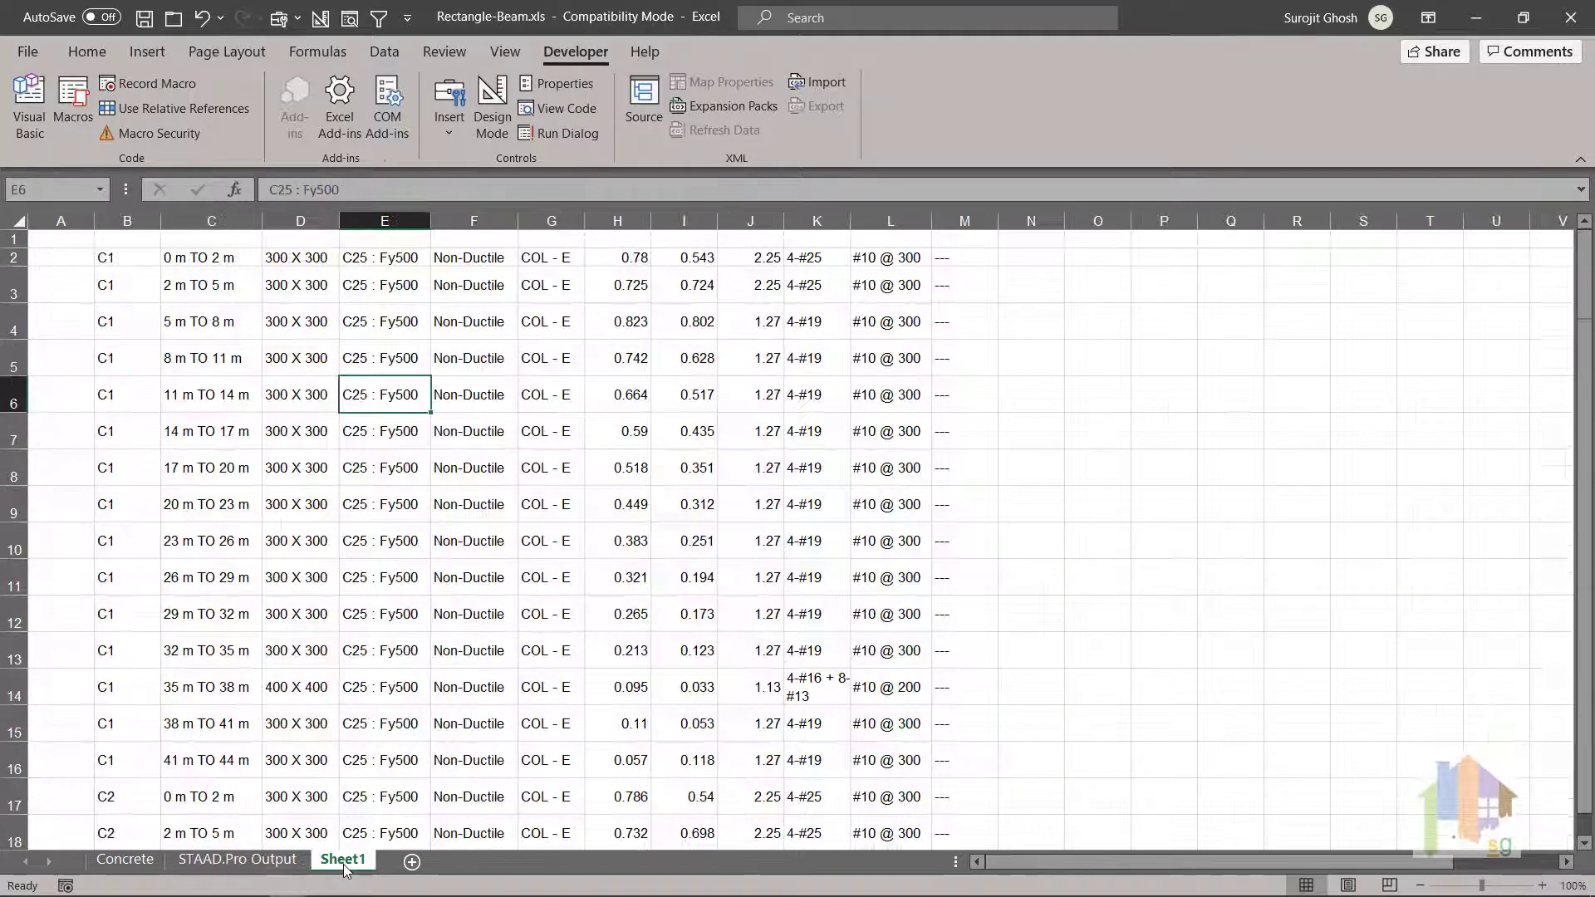
{"action": "left_click", "coordinate": [240, 860]}
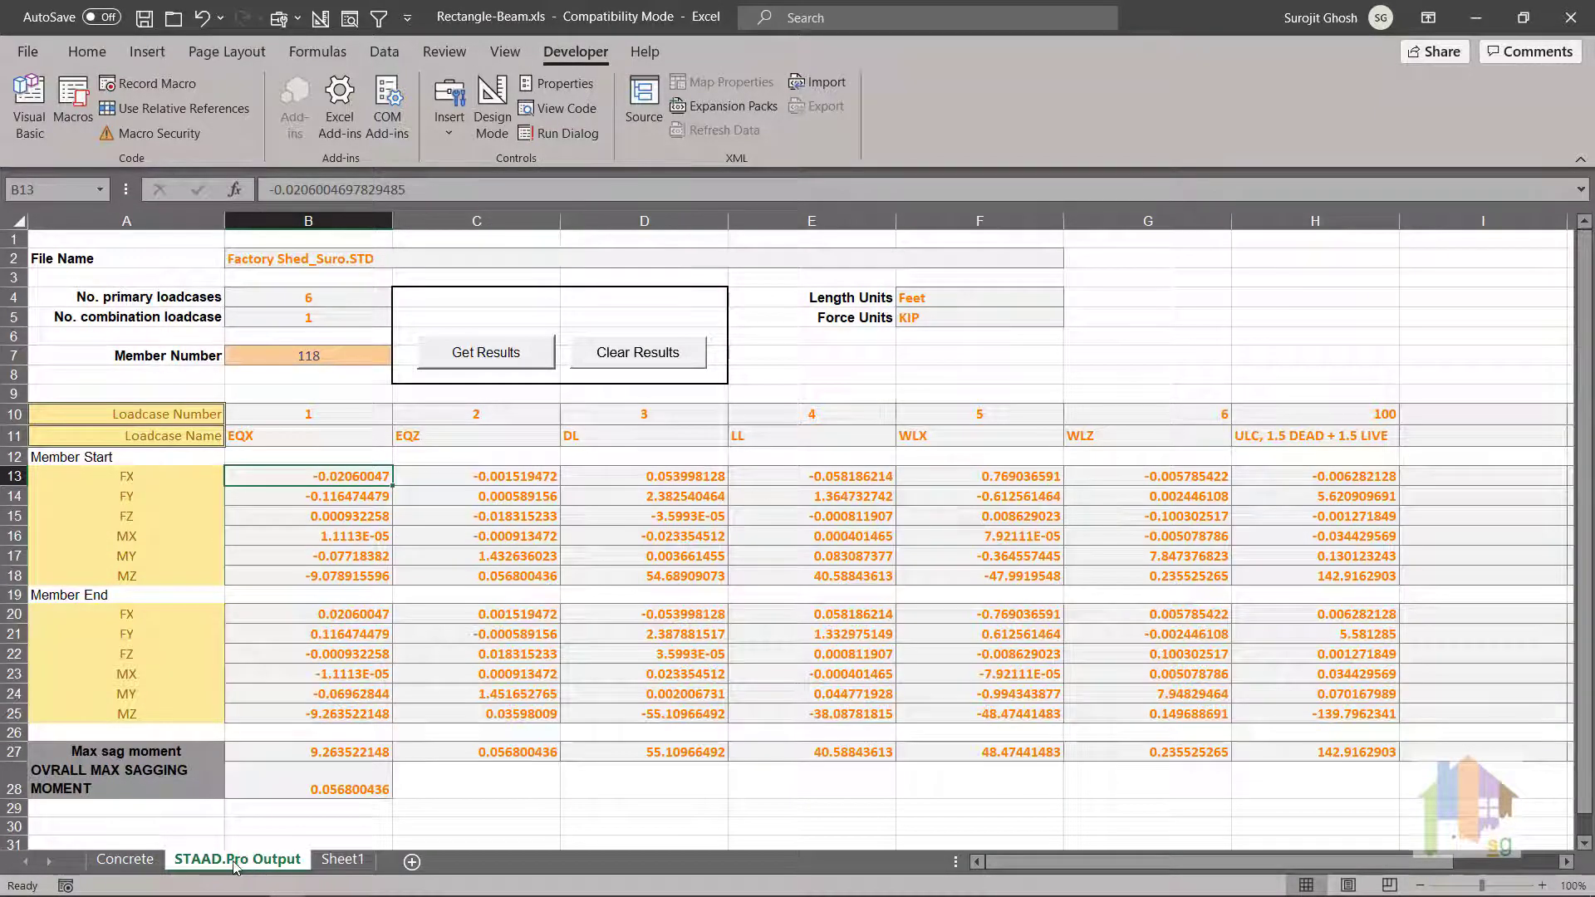
{"action": "left_click", "coordinate": [125, 860]}
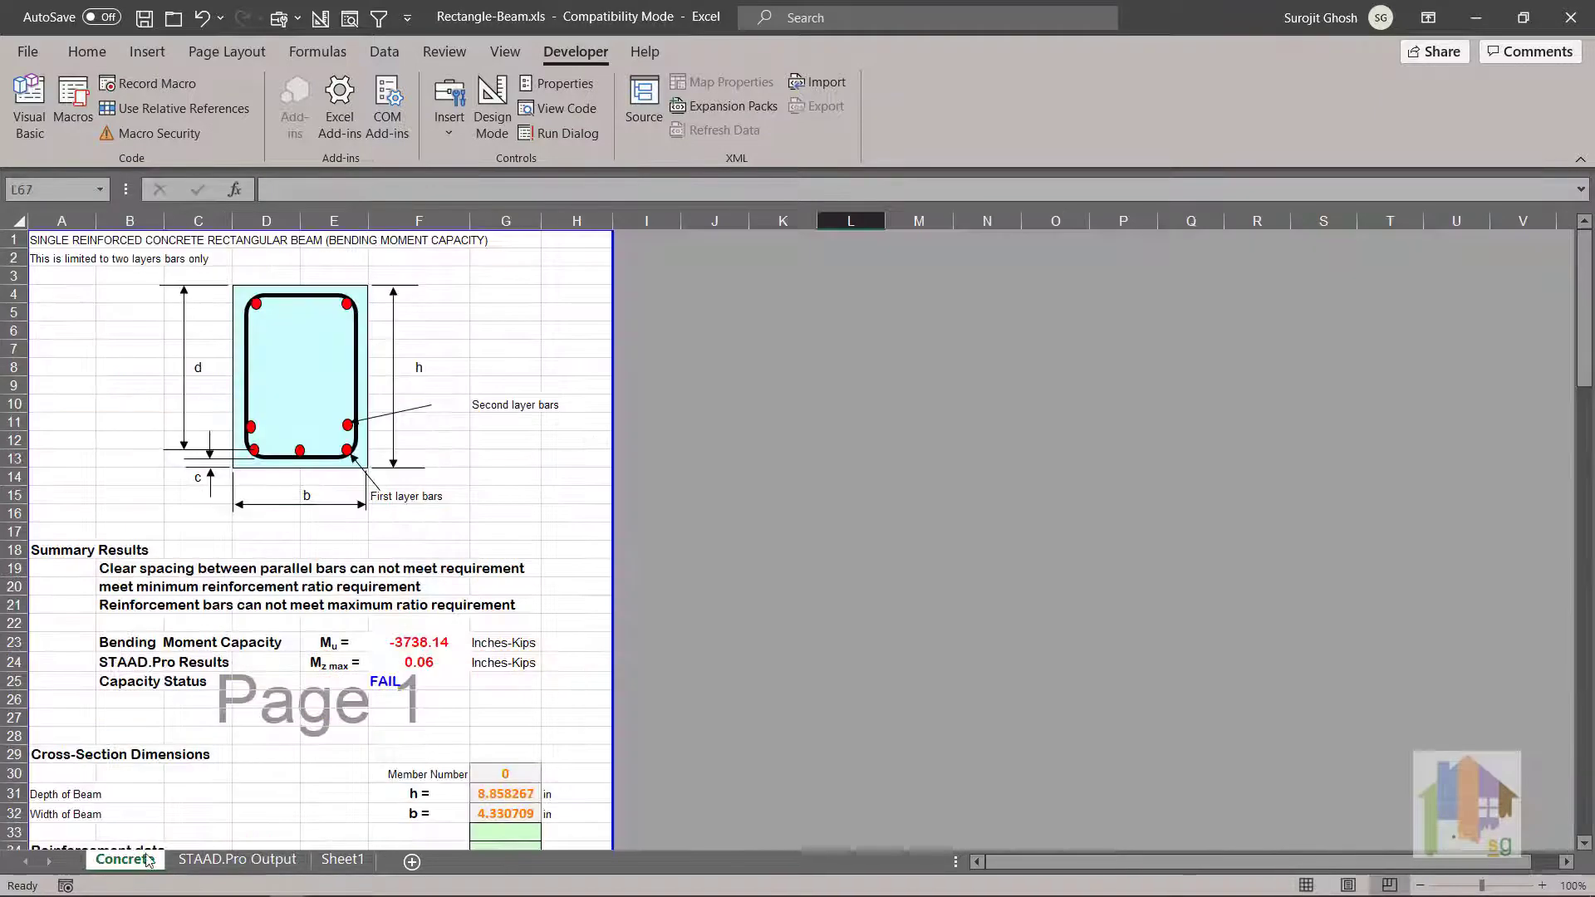
{"action": "scroll", "coordinate": [281, 722], "scroll_direction": "down", "scroll_amount": 5}
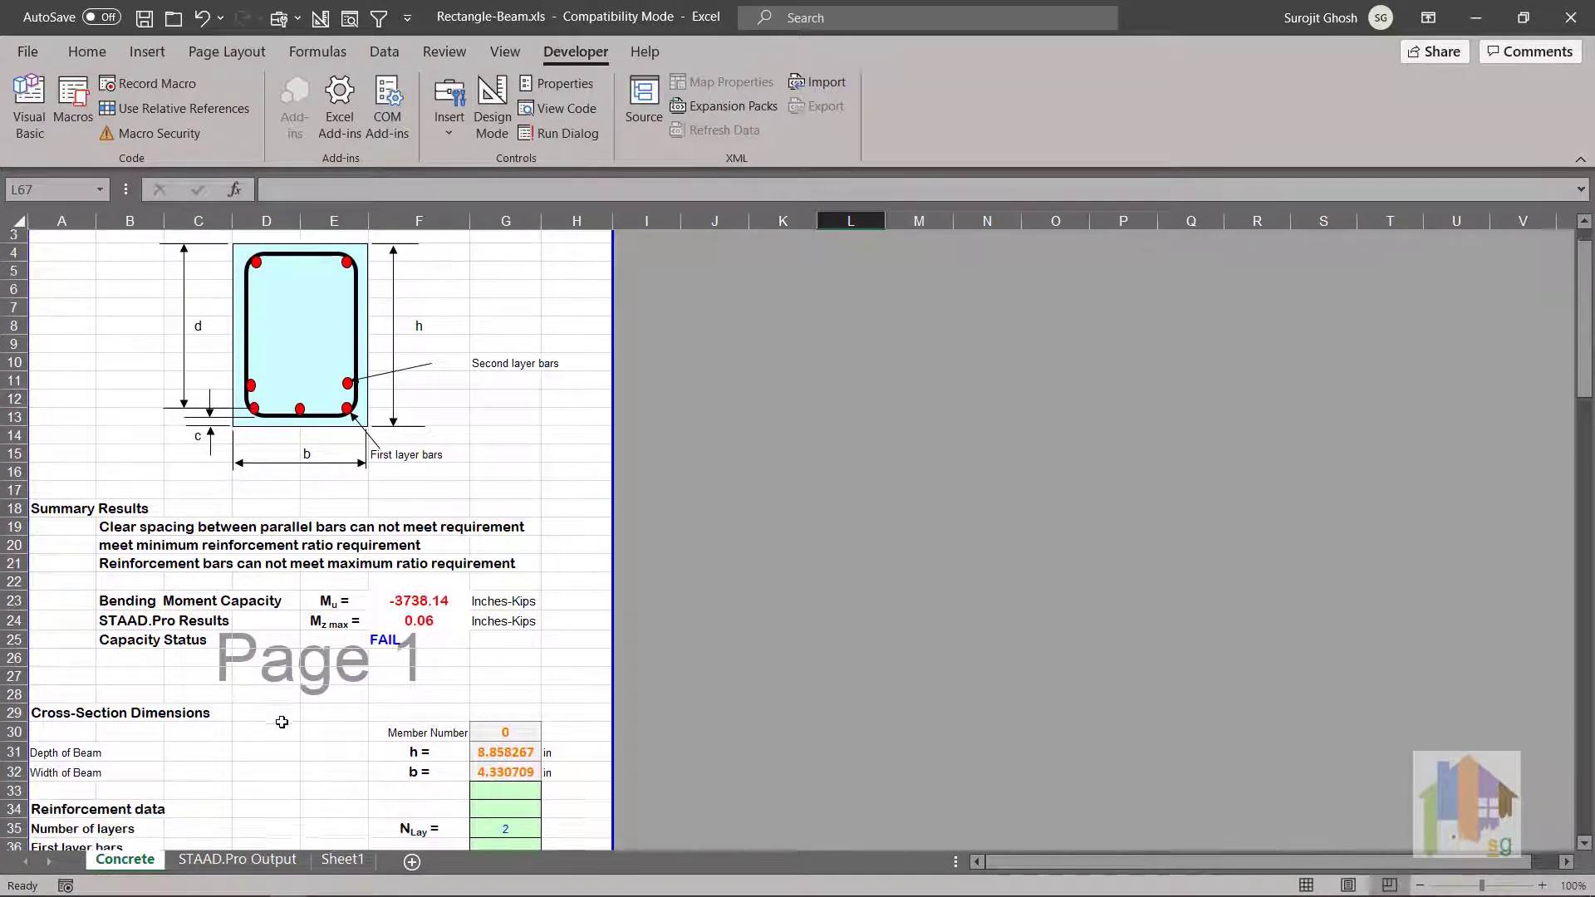
{"action": "scroll", "coordinate": [282, 722], "scroll_direction": "down", "scroll_amount": 4}
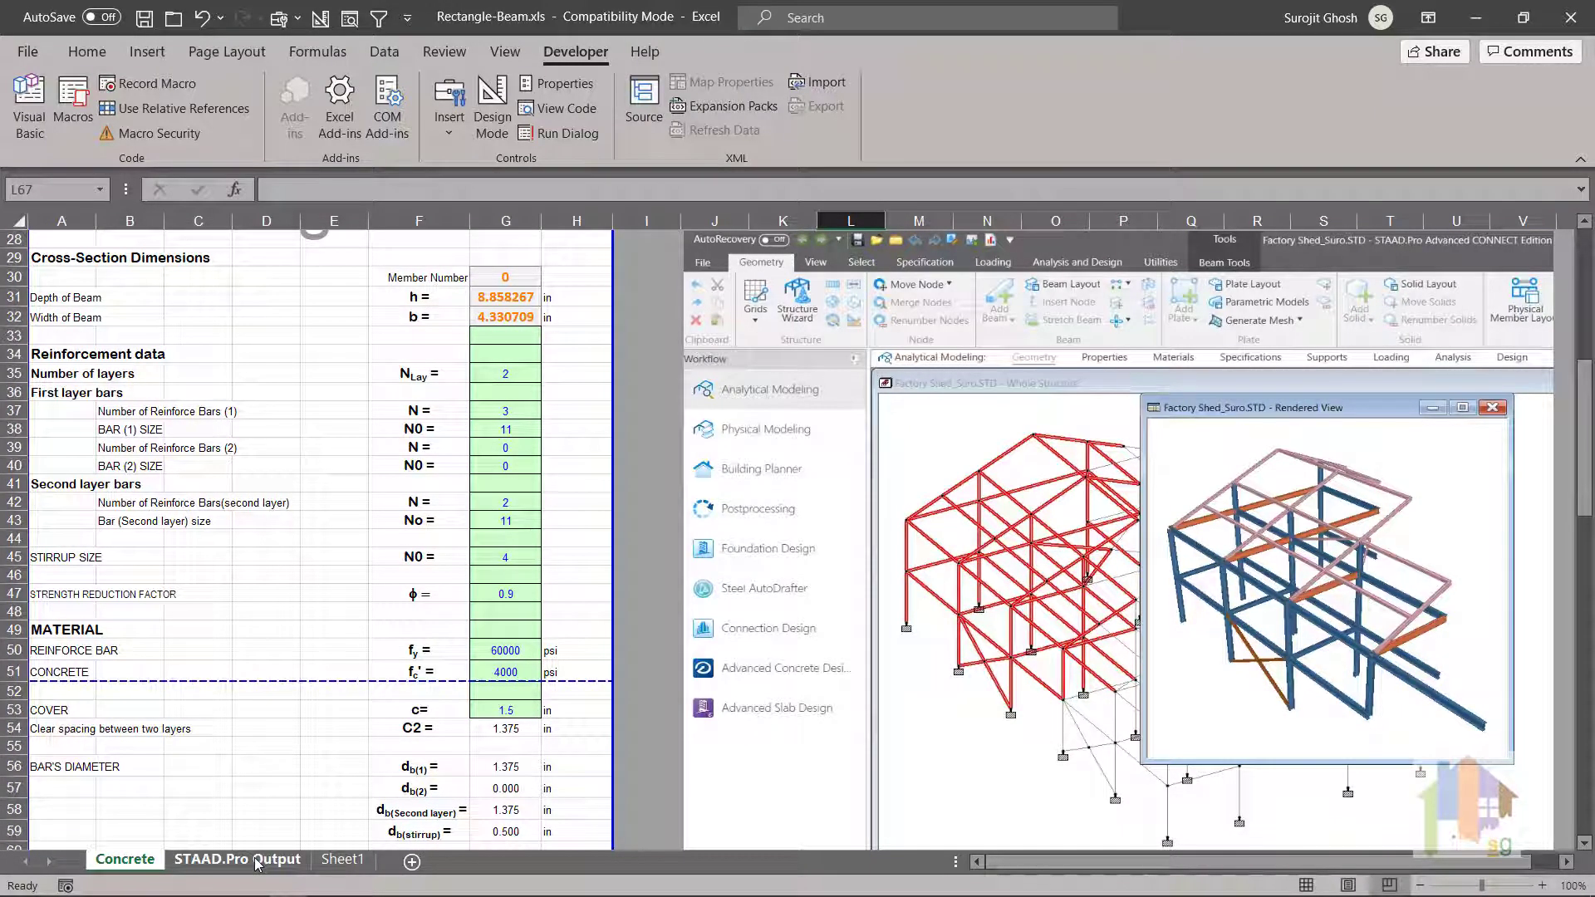
{"action": "left_click", "coordinate": [258, 861]}
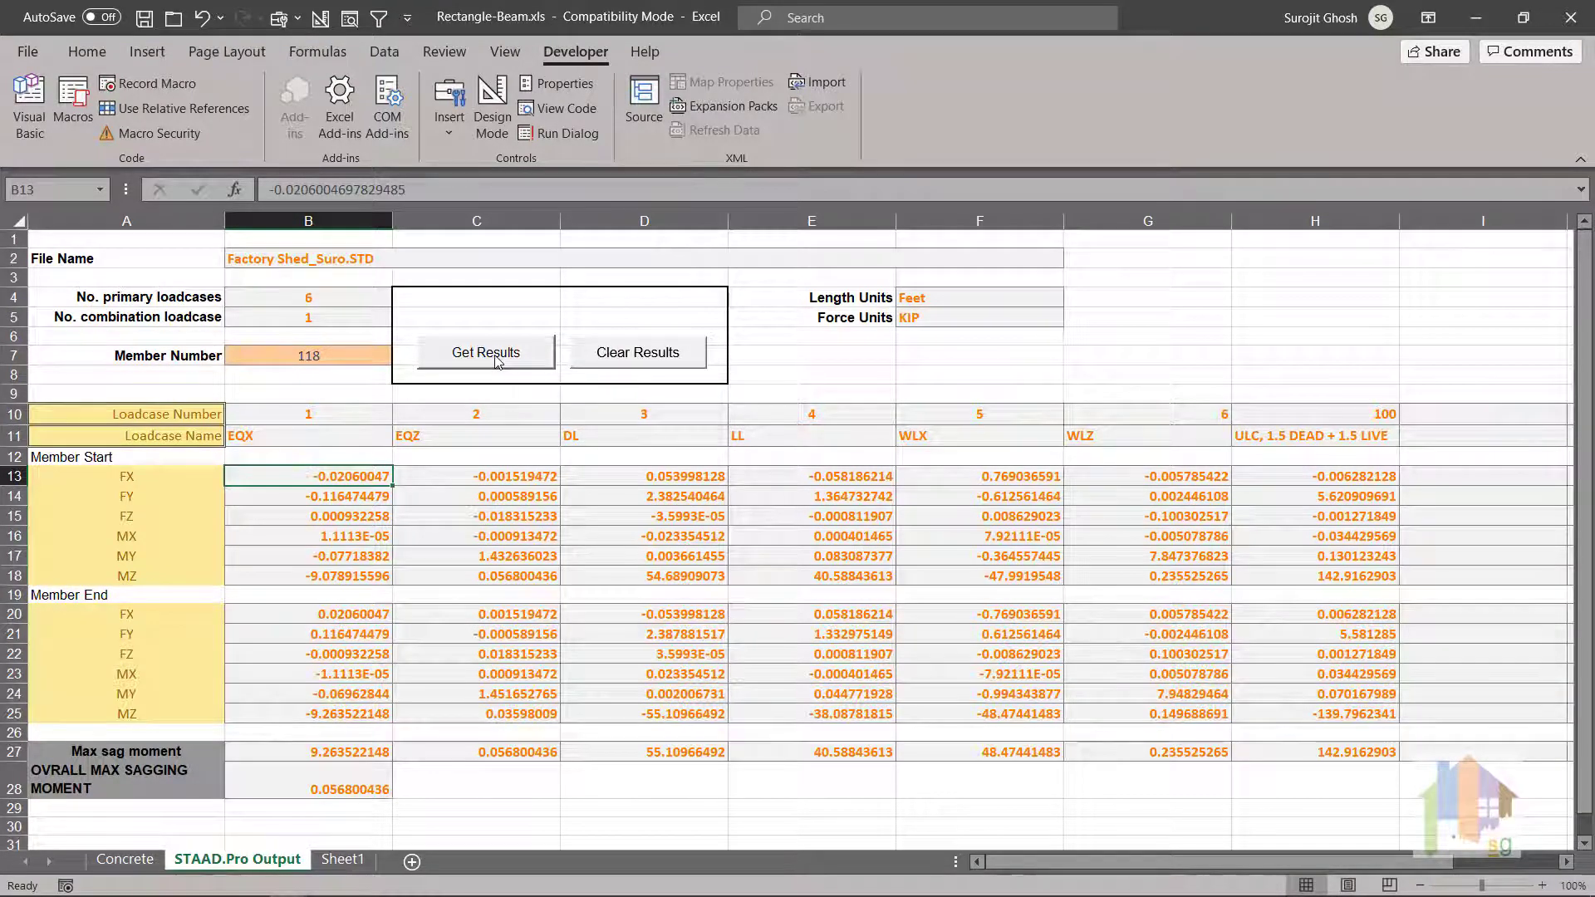
{"action": "left_click", "coordinate": [1132, 297]}
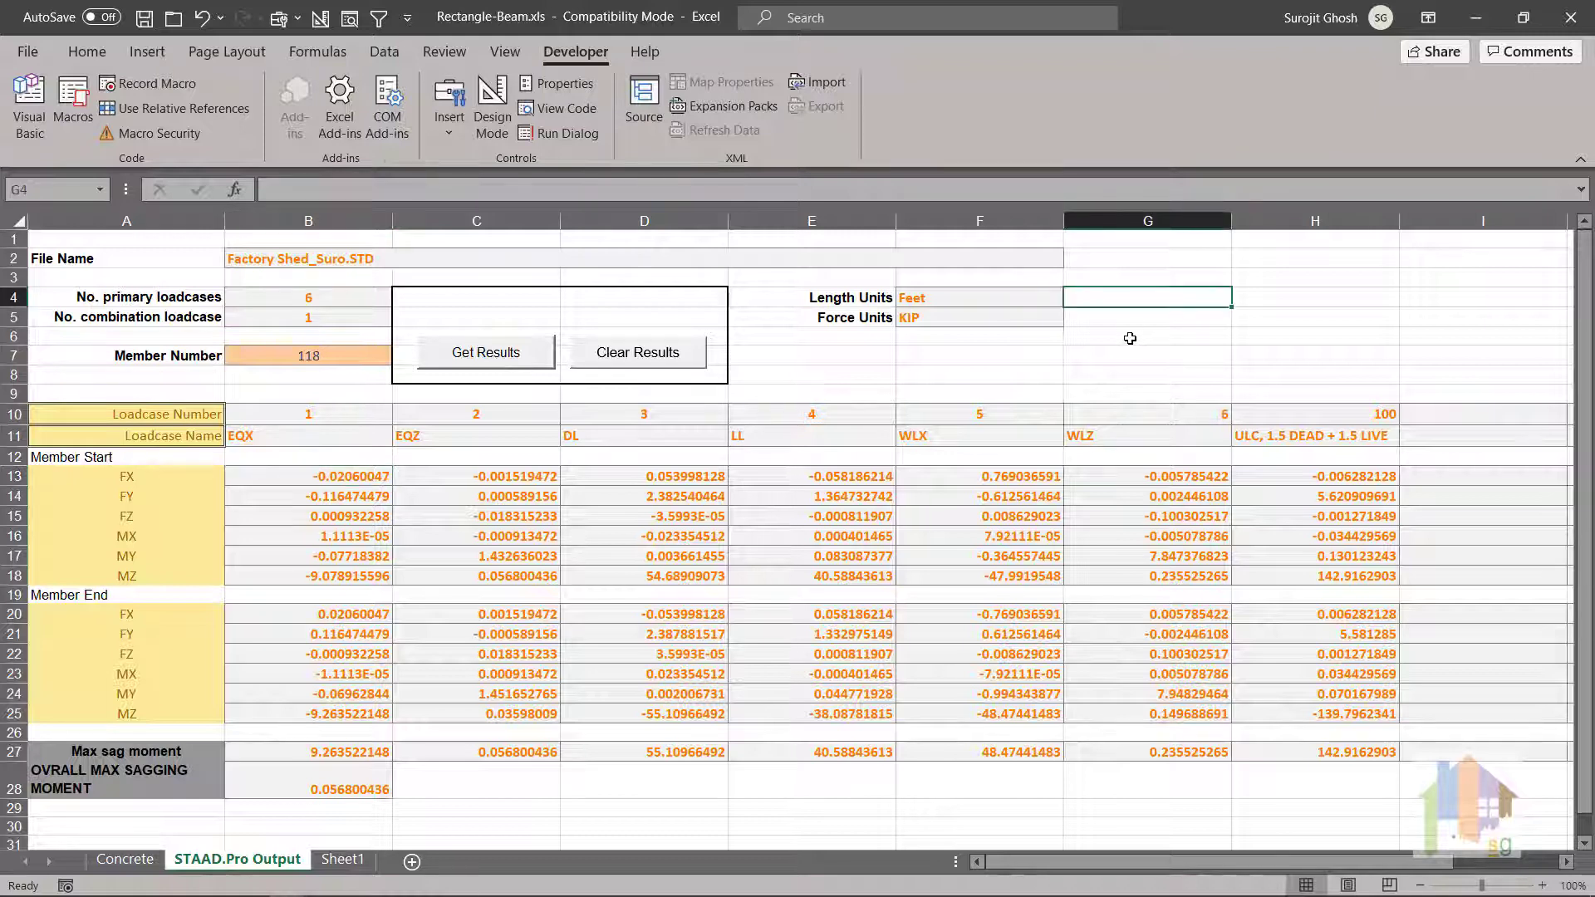
{"action": "type", "text": "=cou"}
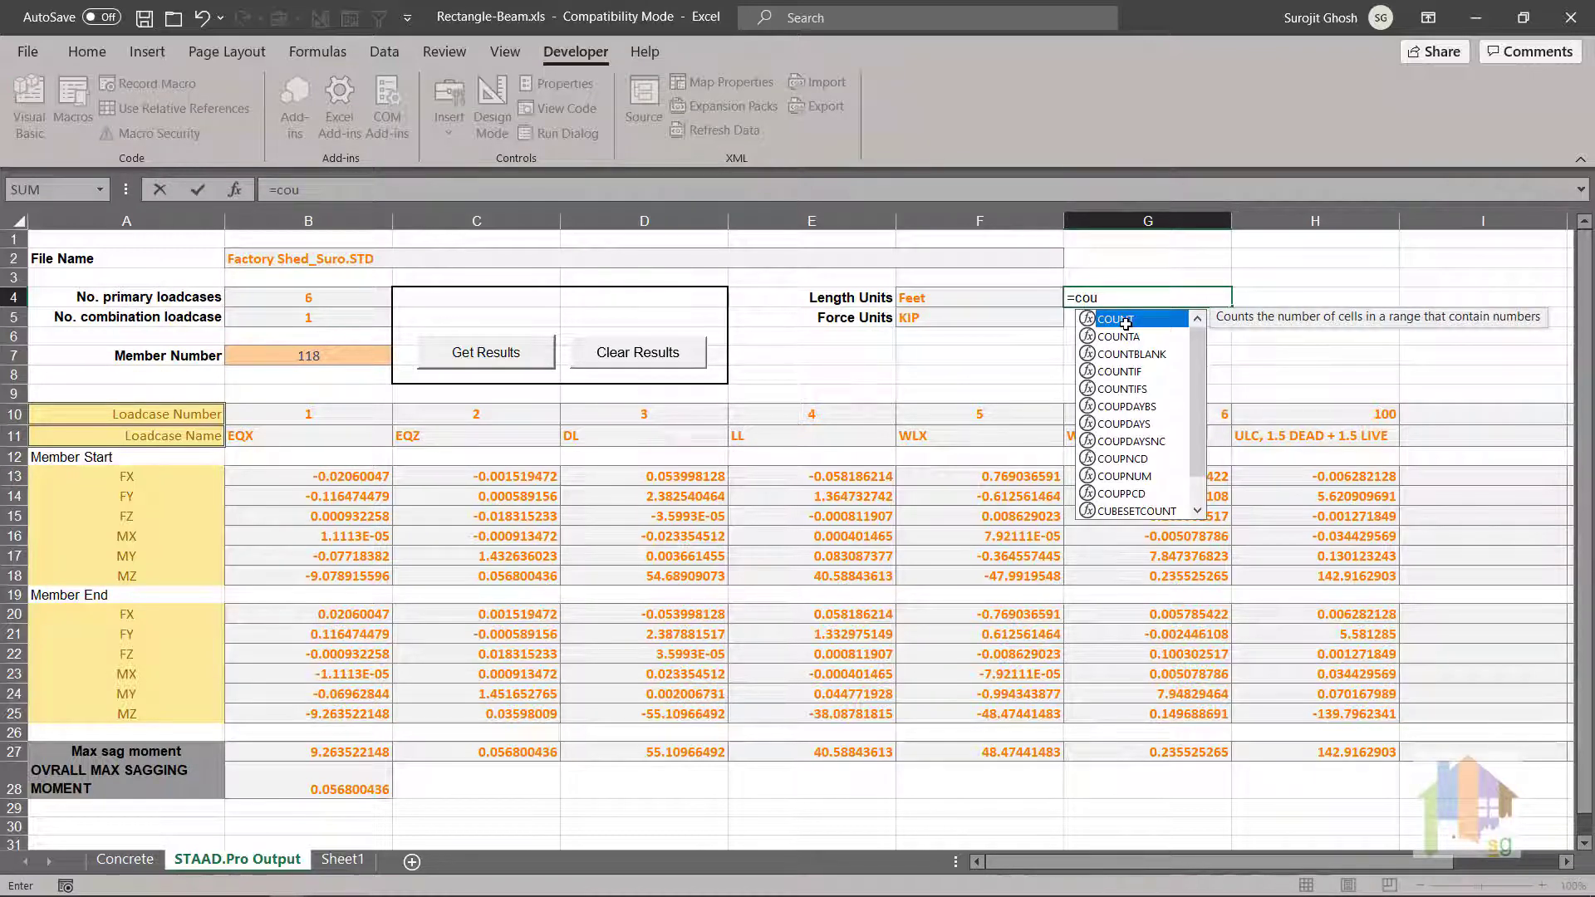
{"action": "type", "text": "n"}
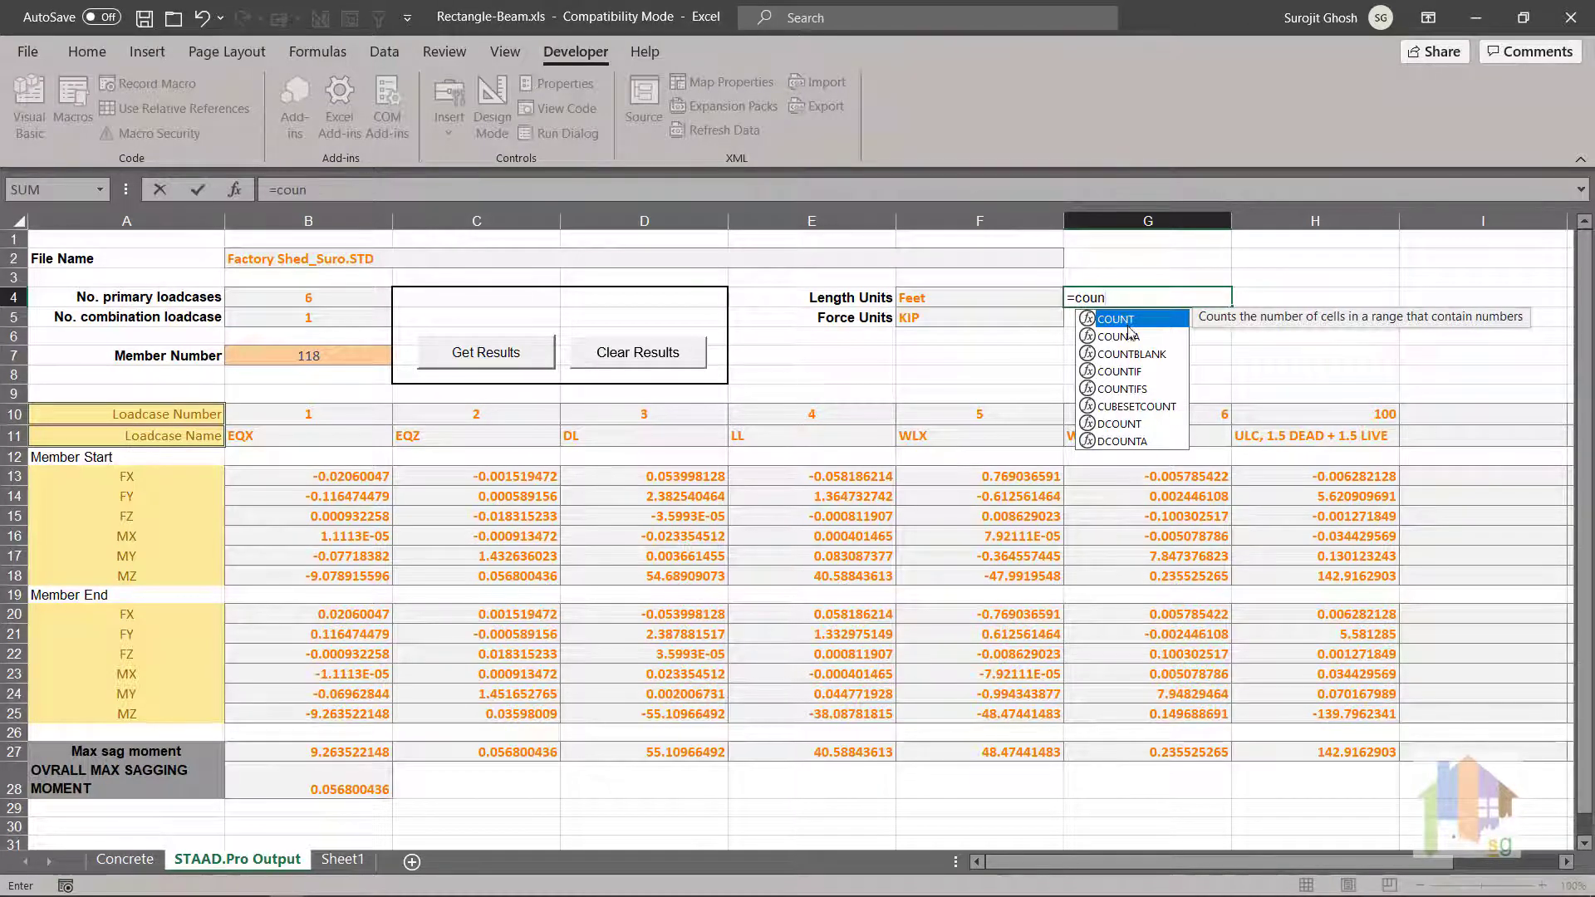
{"action": "key", "text": "Escape"}
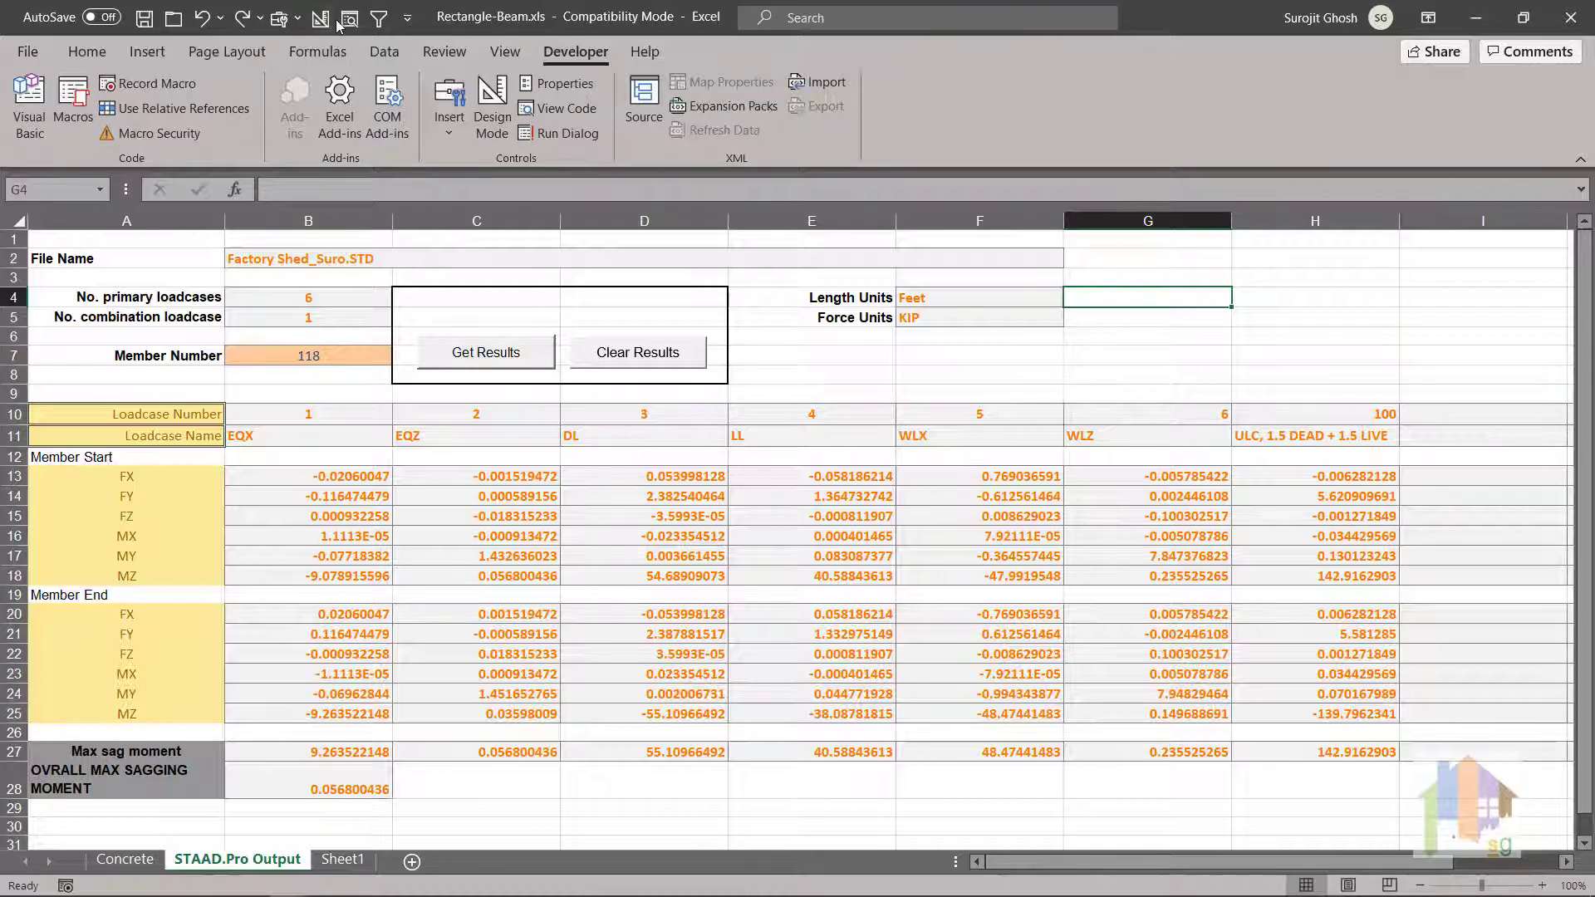
- Examine the OpenSTAADExample macro in Module1 of Rectangle-Beam.xls in the Visual Basic editor, and close the editor
{"action": "left_click", "coordinate": [350, 17]}
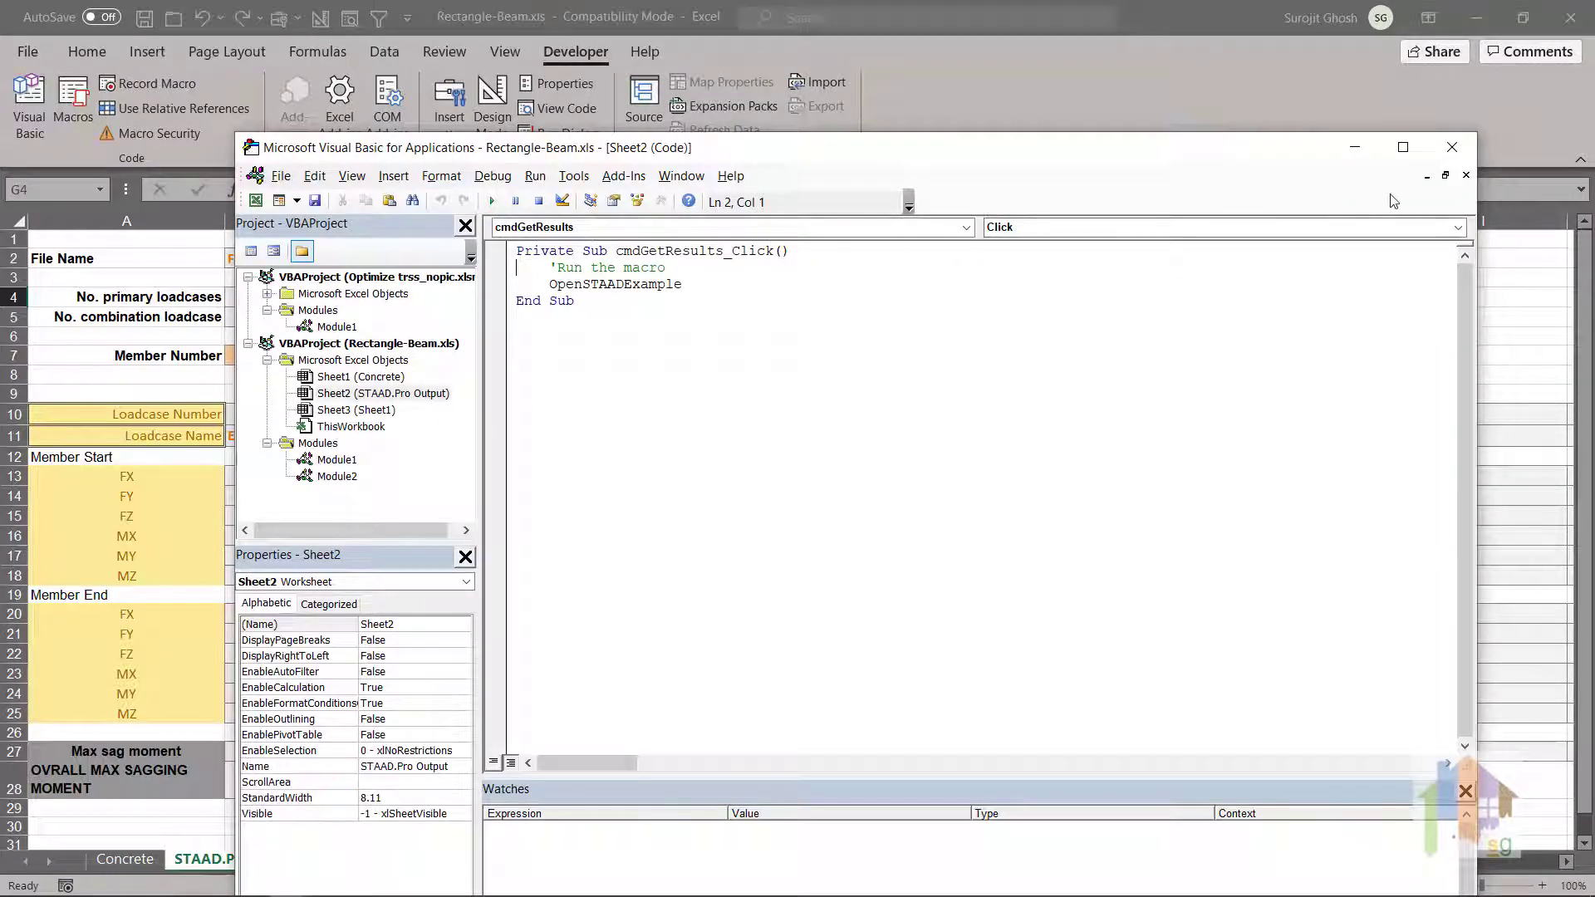
{"action": "double_click", "coordinate": [339, 462]}
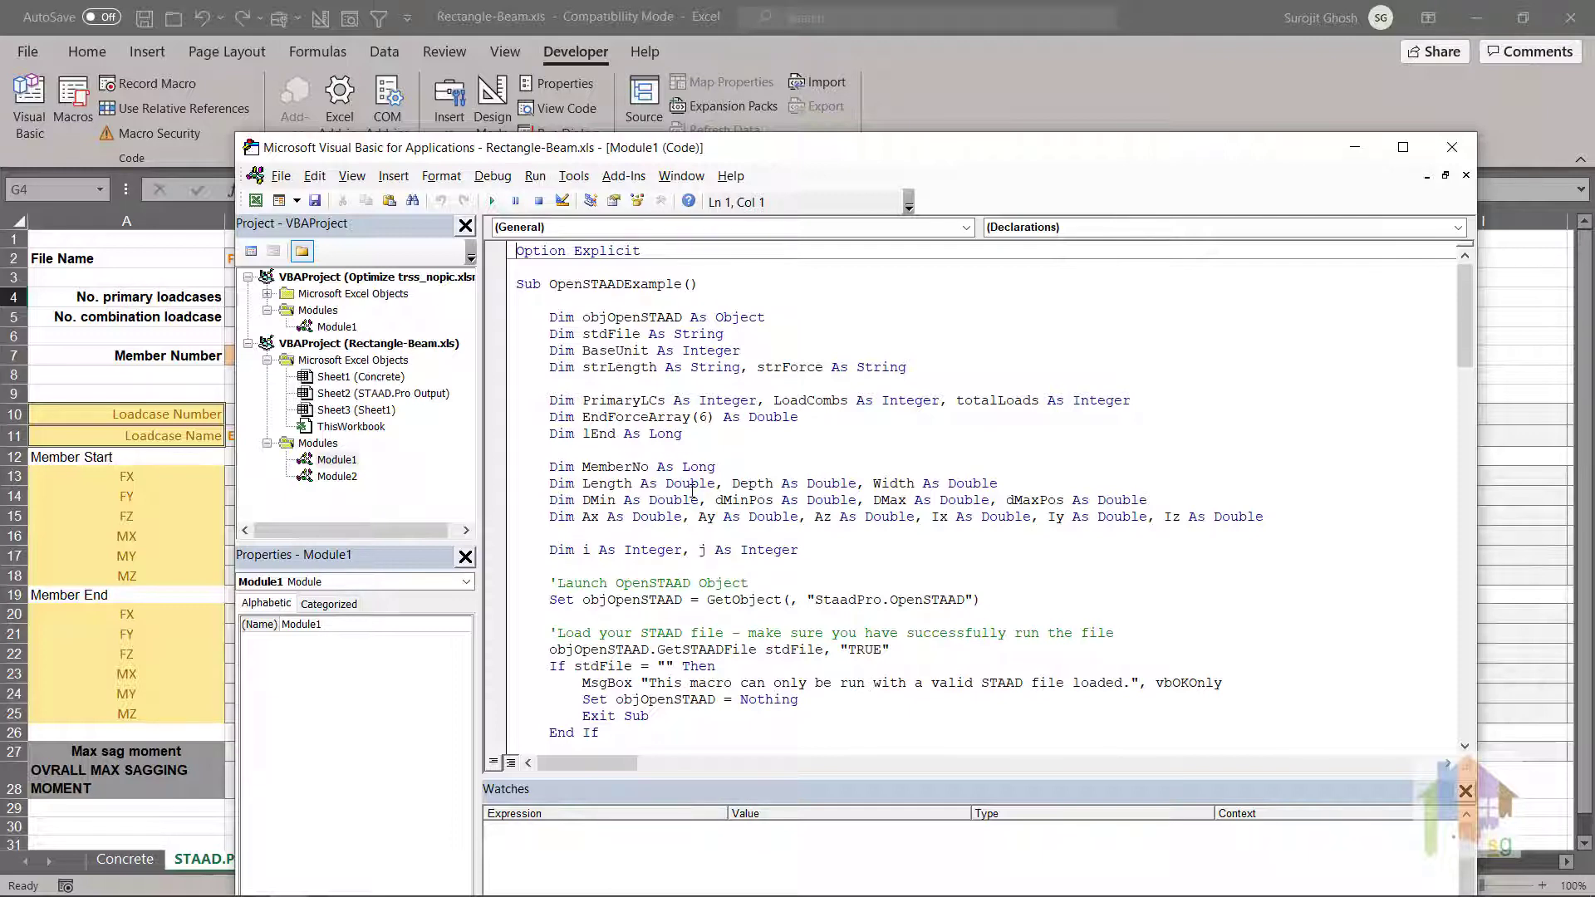
{"action": "left_click", "coordinate": [1452, 147]}
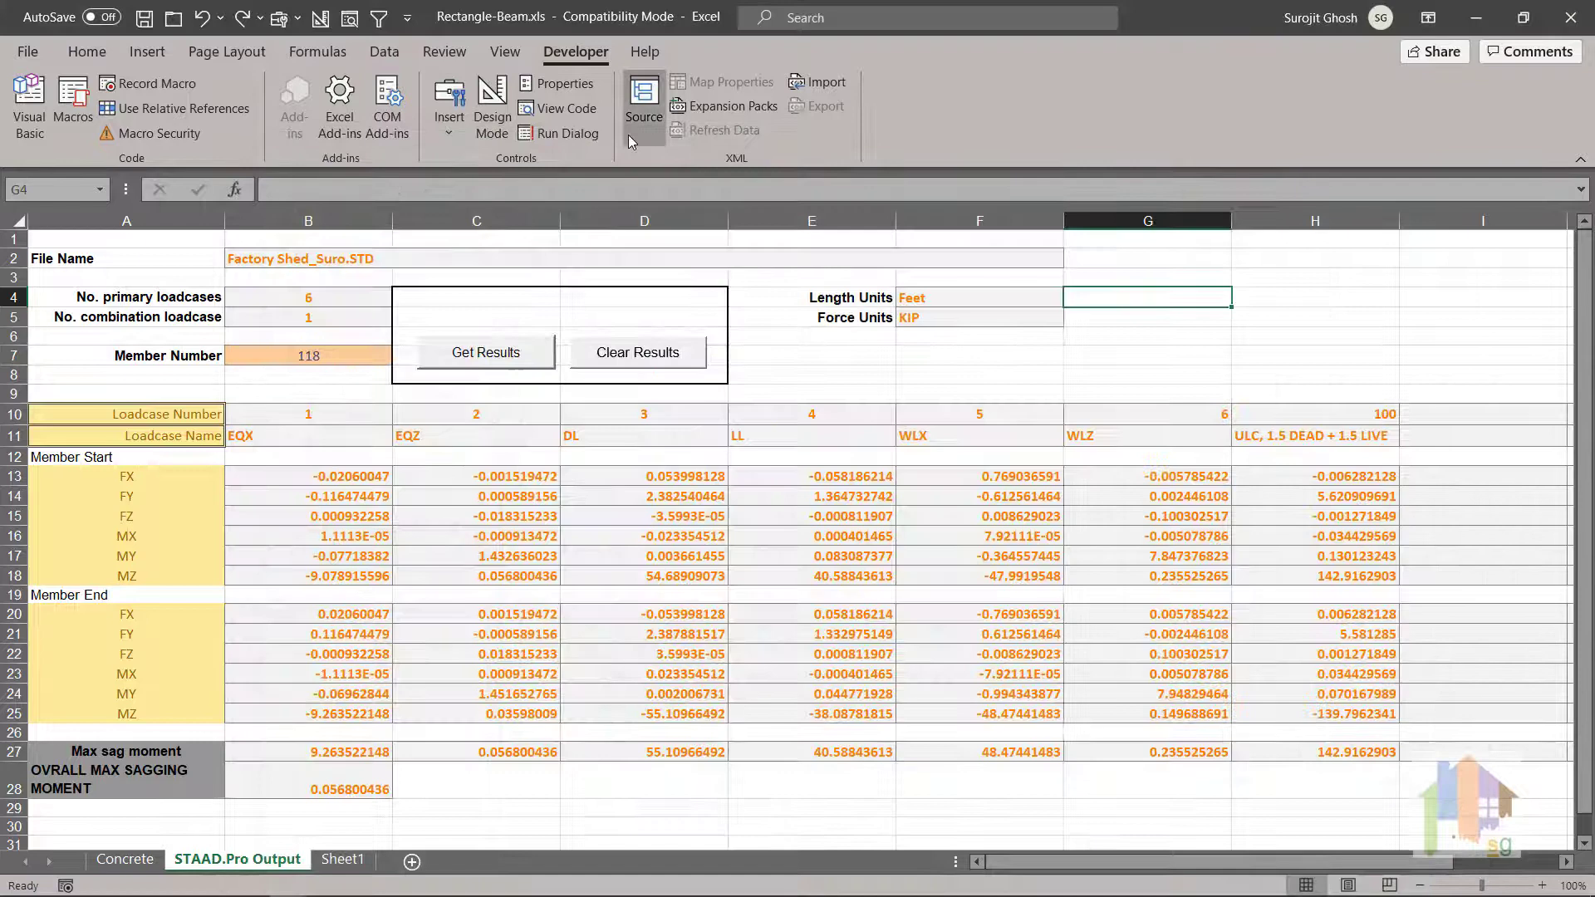
- Insert an ActiveX command button on the STAAD.Pro Output sheet, just below the Force Units row
{"action": "left_click", "coordinate": [449, 104]}
{"action": "left_click", "coordinate": [438, 269]}
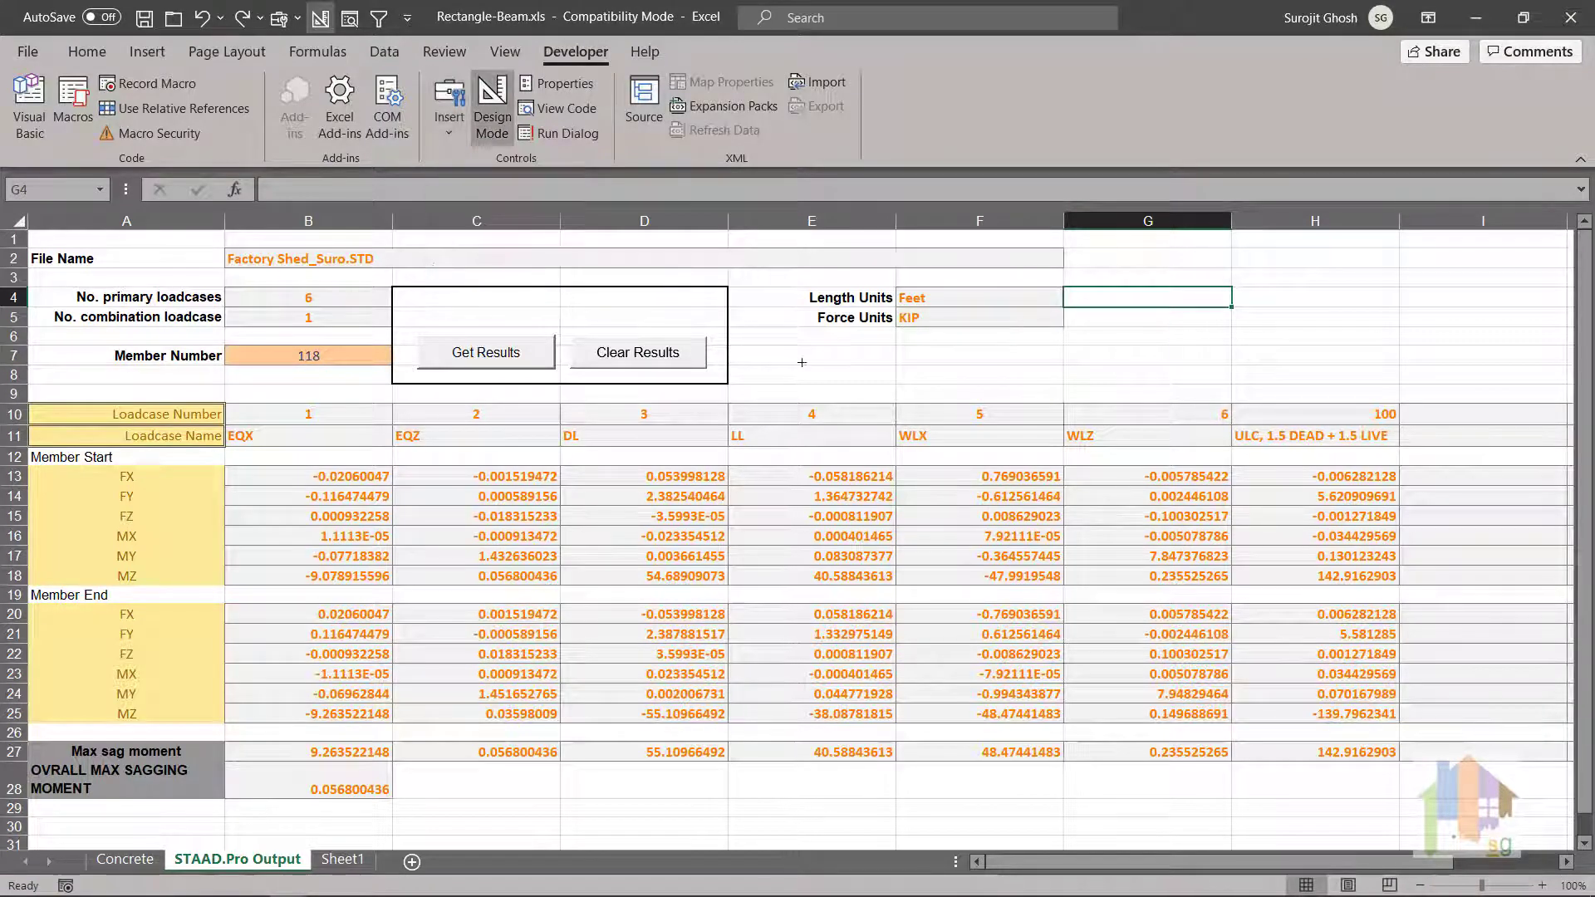
{"action": "left_click_drag", "start_coordinate": [856, 377], "coordinate": [919, 397]}
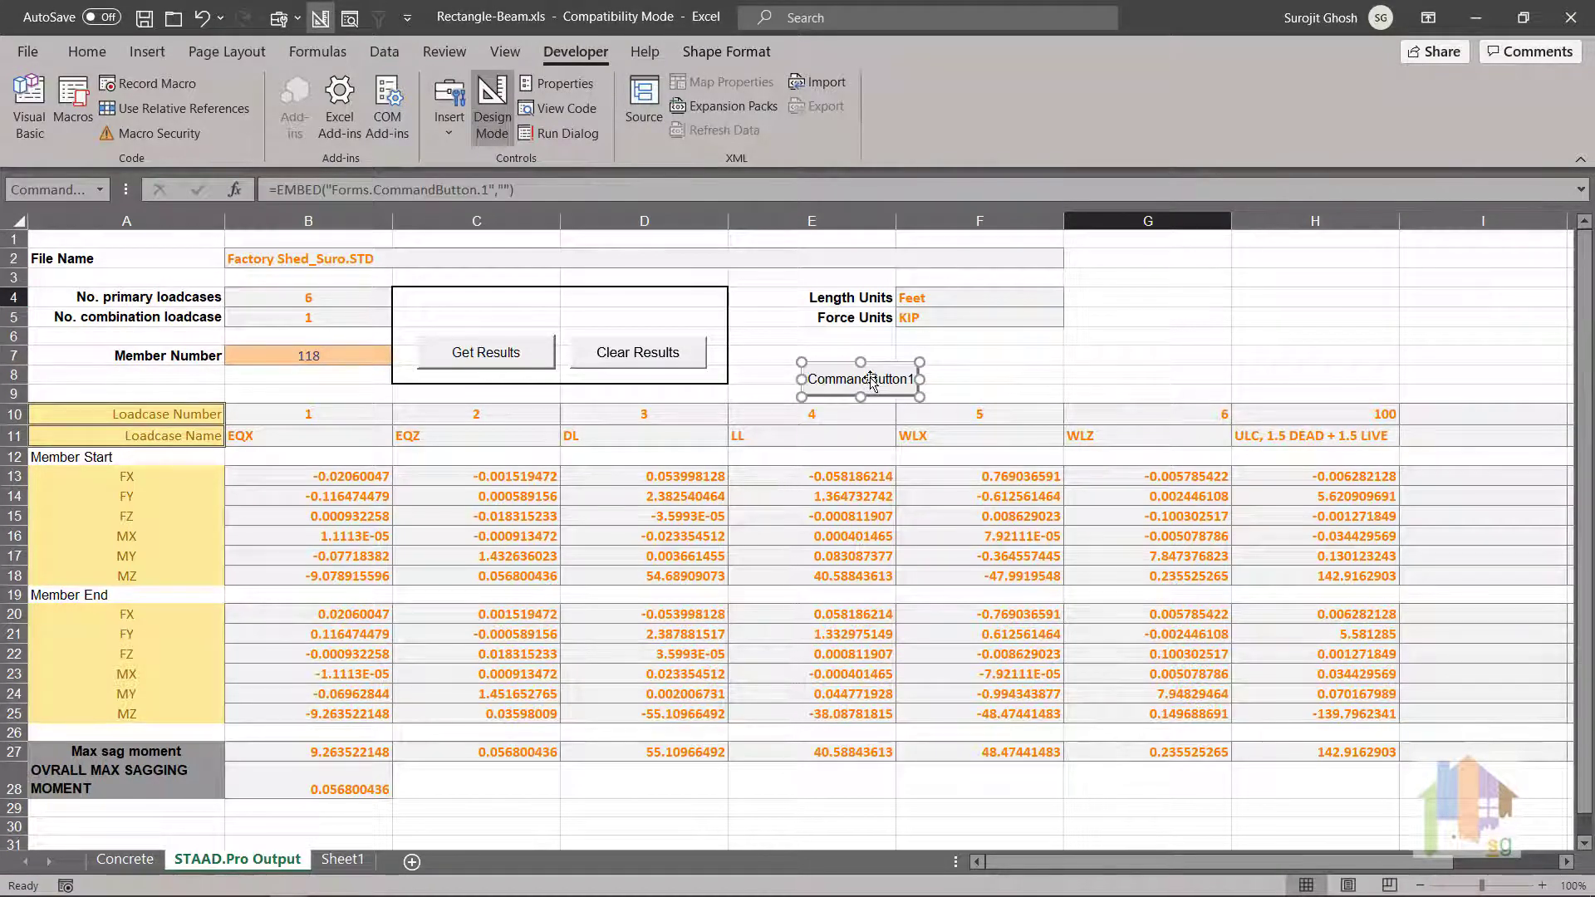
- Create the new command button's click procedure in the Visual Basic editor and open Module1 of the Rectangle-Beam project
{"action": "right_click", "coordinate": [870, 378]}
{"action": "left_click", "coordinate": [957, 515]}
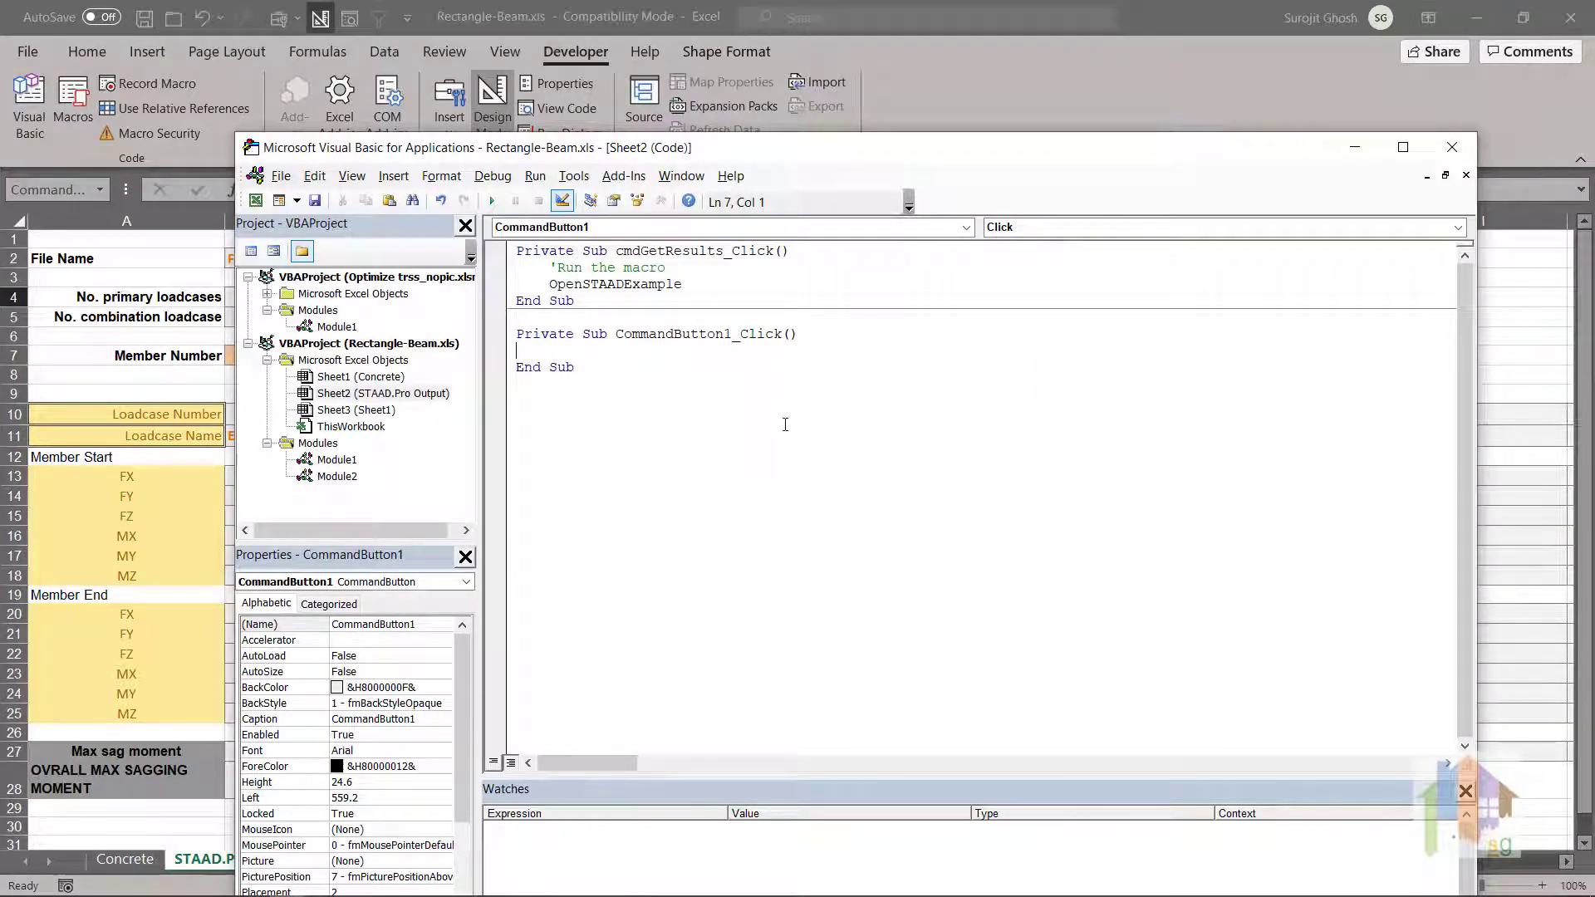
{"action": "left_click_drag", "start_coordinate": [1074, 160], "coordinate": [1250, 131]}
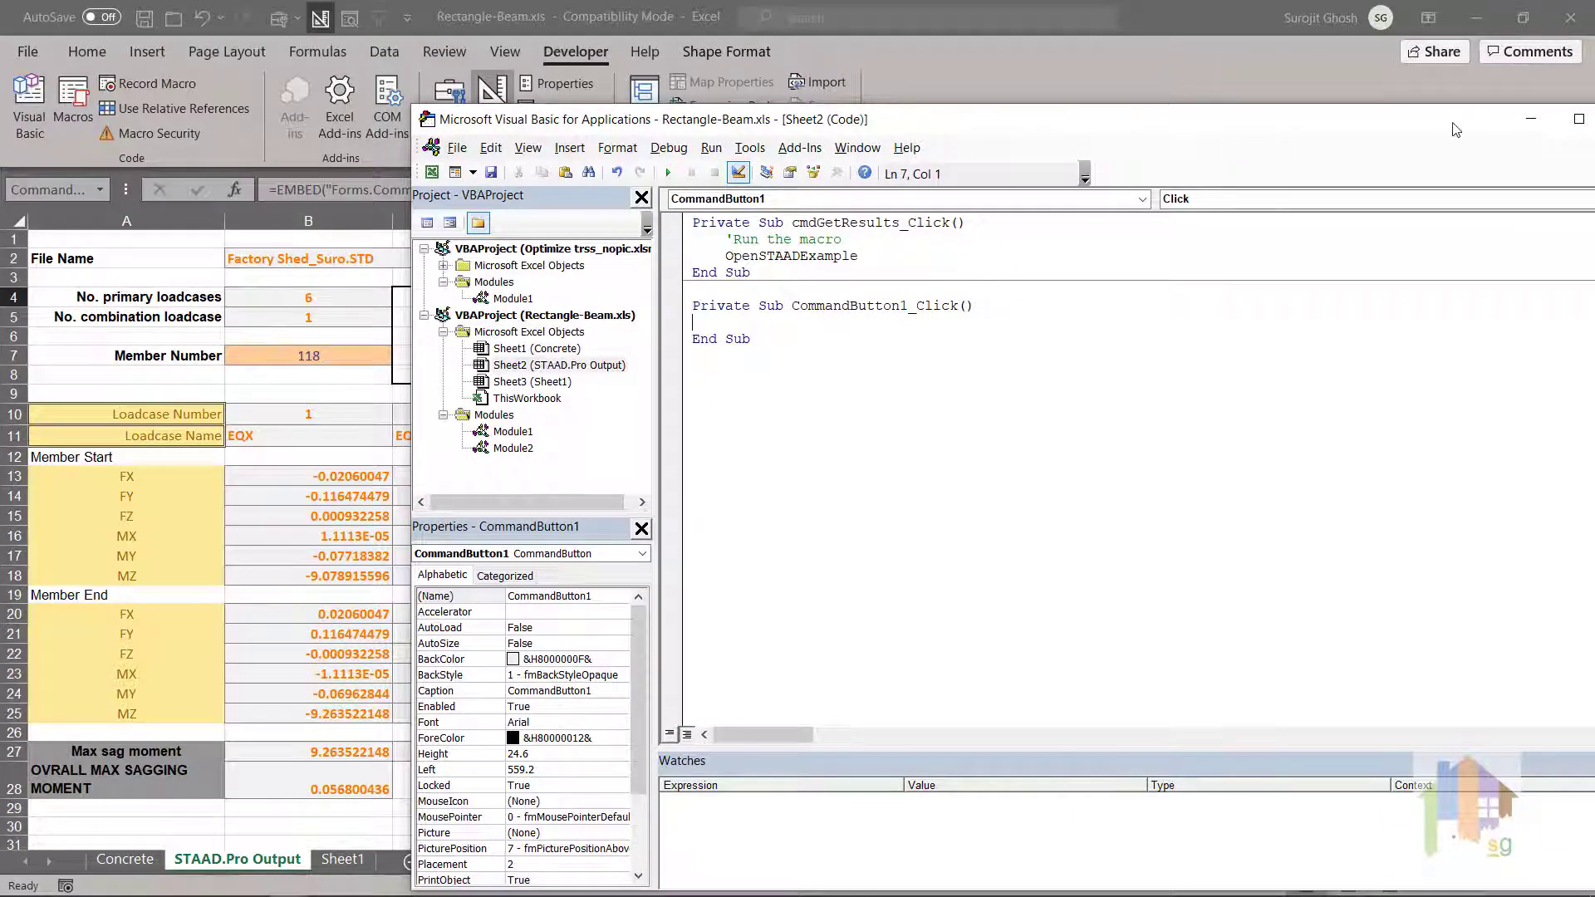
{"action": "left_click_drag", "start_coordinate": [1467, 117], "coordinate": [1405, 122]}
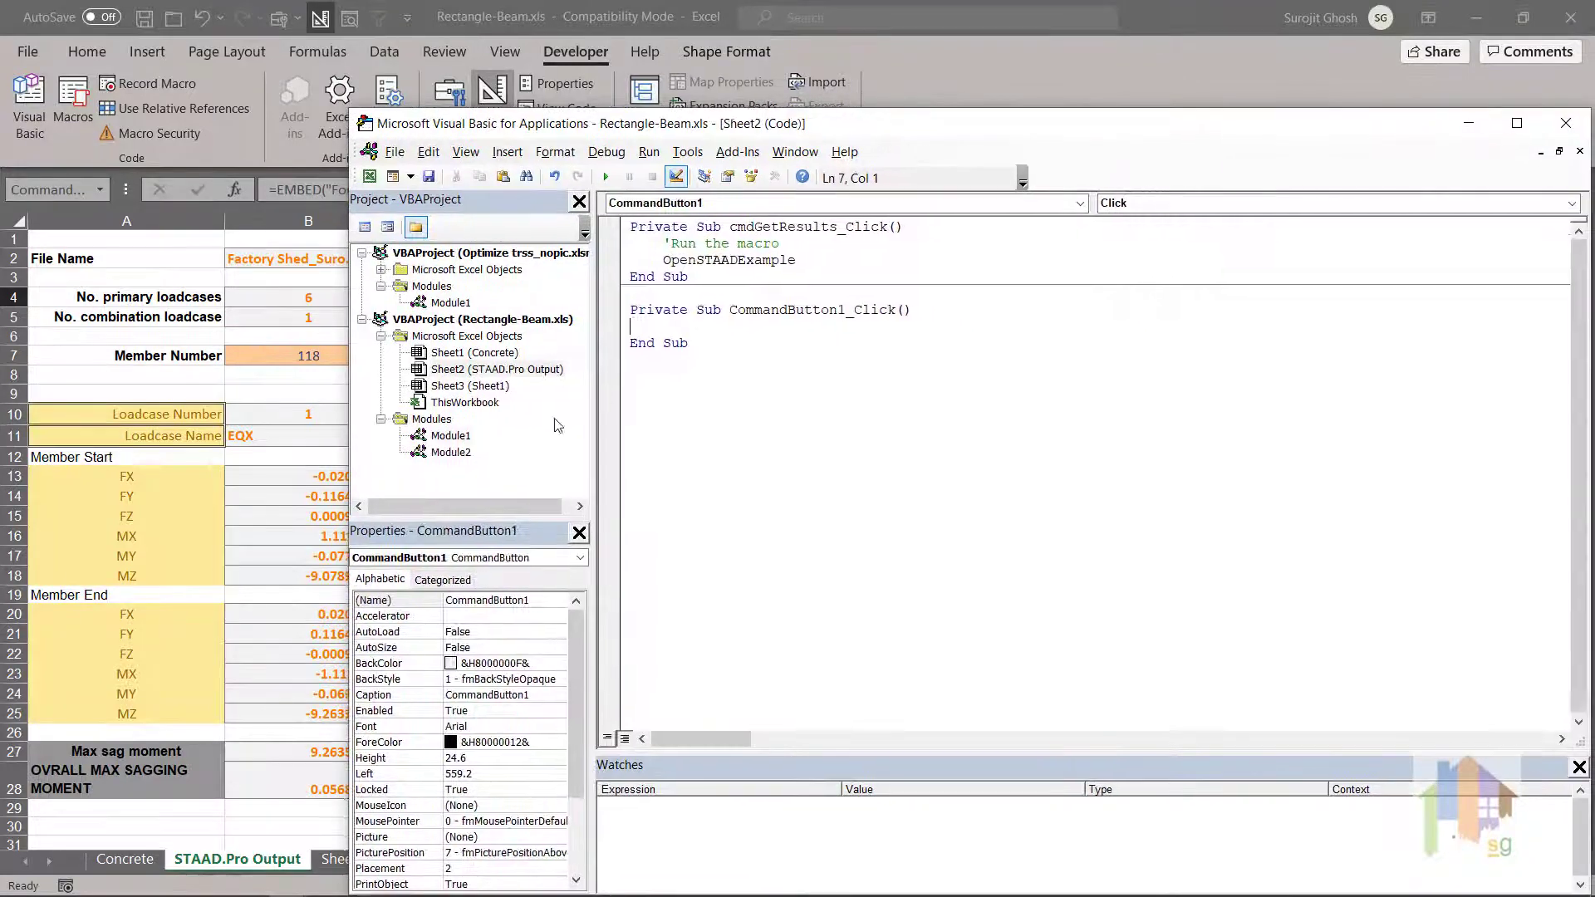
{"action": "double_click", "coordinate": [450, 435]}
- Save a copy of the workbook in New folder as the Excel Macro-Enabled Workbook rec.xlsm
{"action": "left_click", "coordinate": [267, 544]}
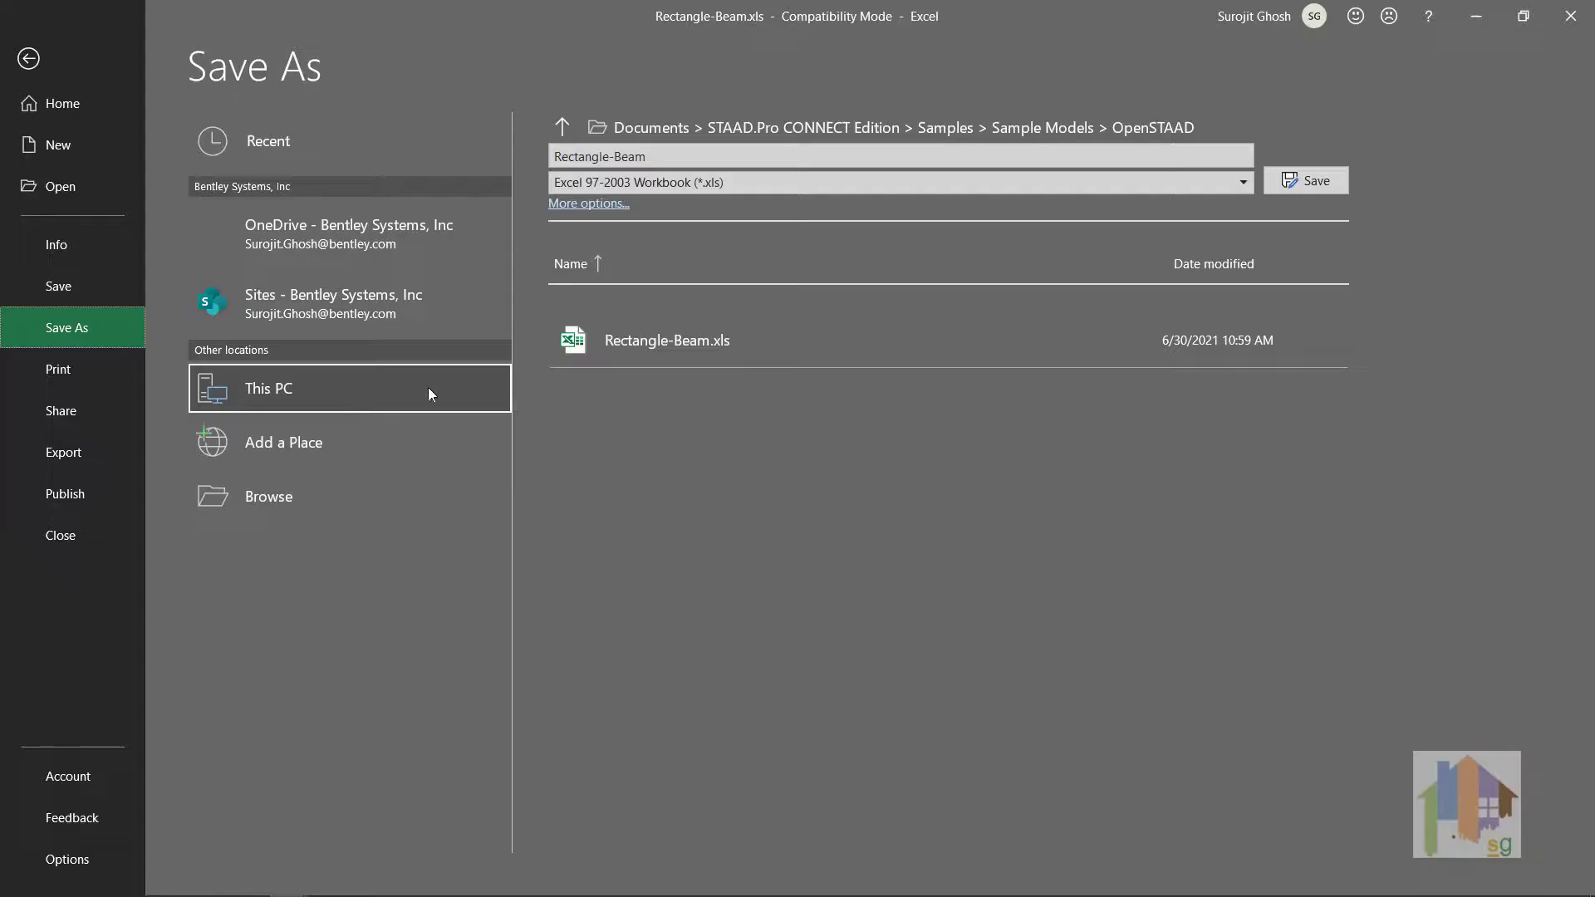
{"action": "left_click", "coordinate": [291, 497]}
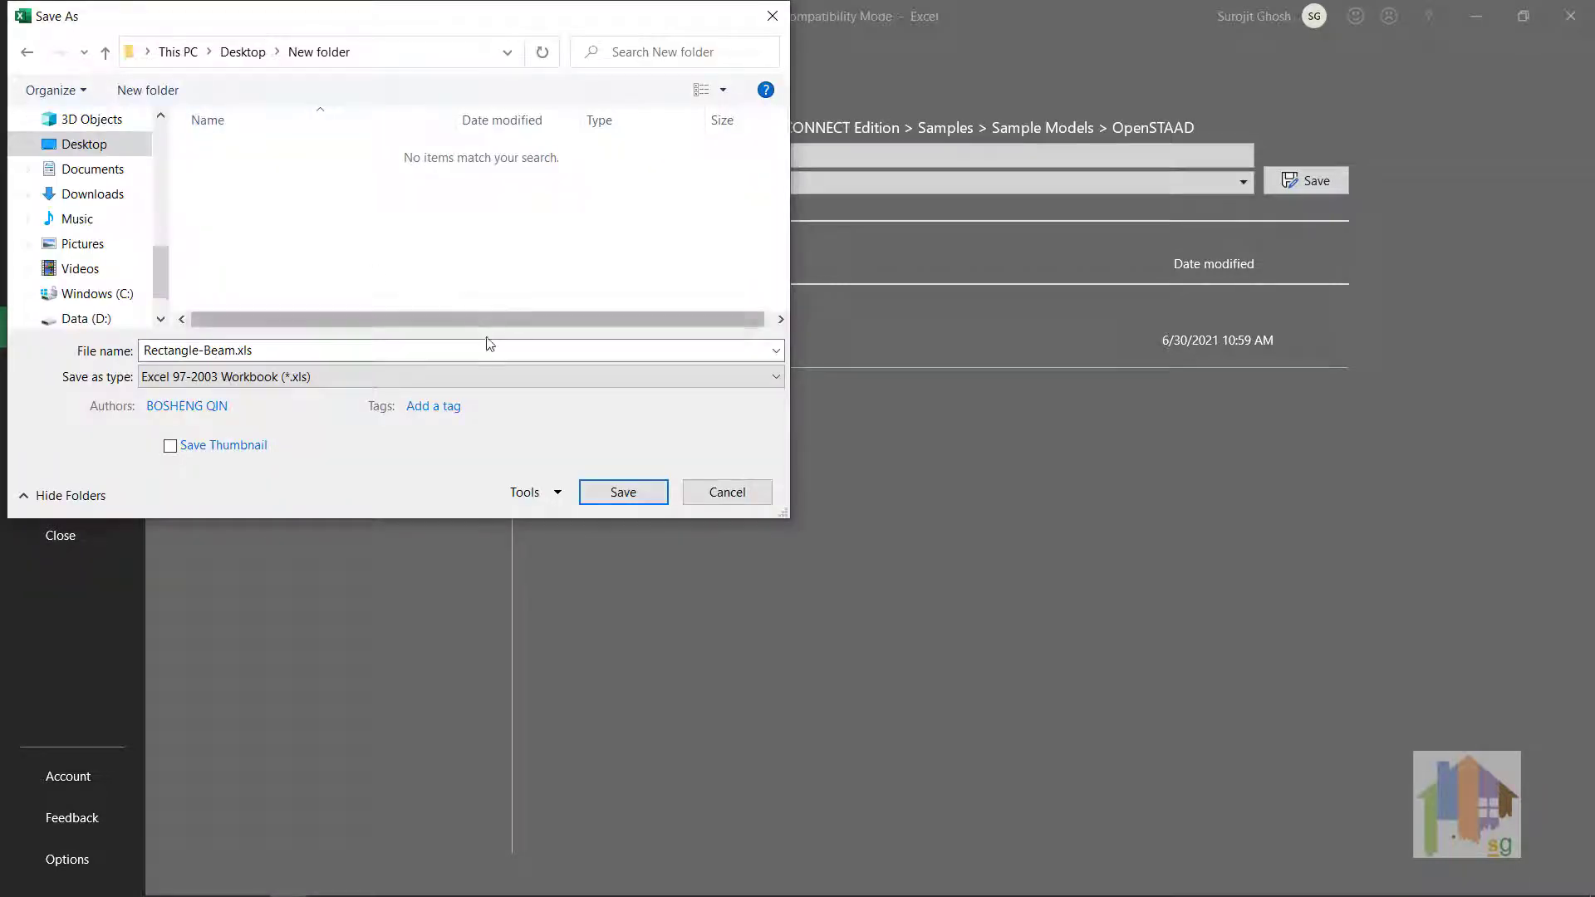
{"action": "left_click", "coordinate": [332, 376]}
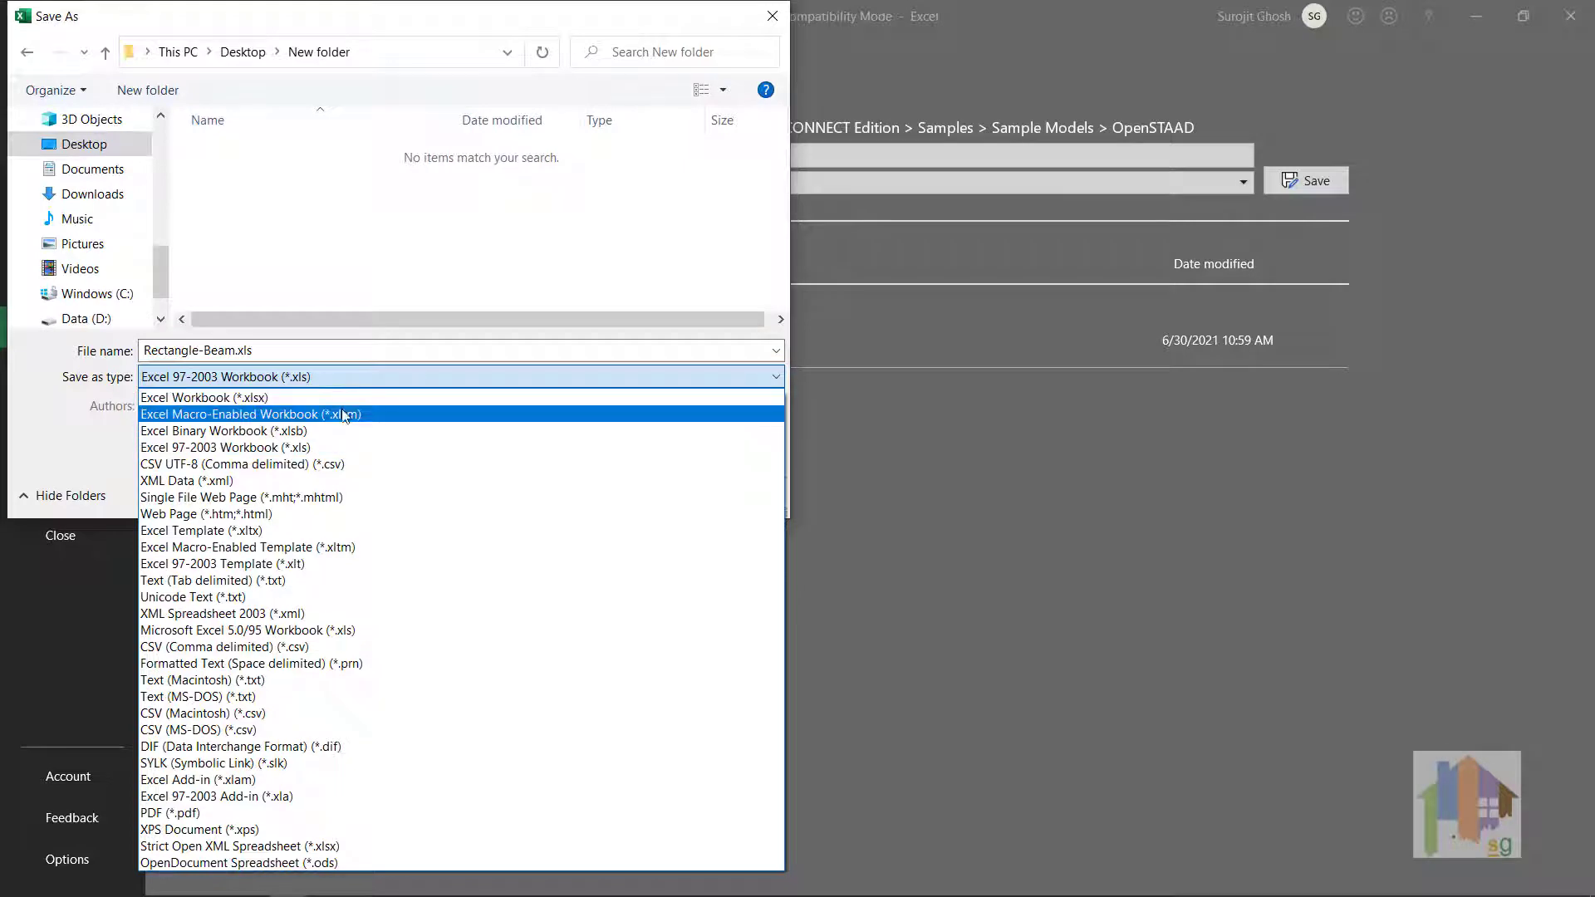
{"action": "left_click", "coordinate": [399, 418]}
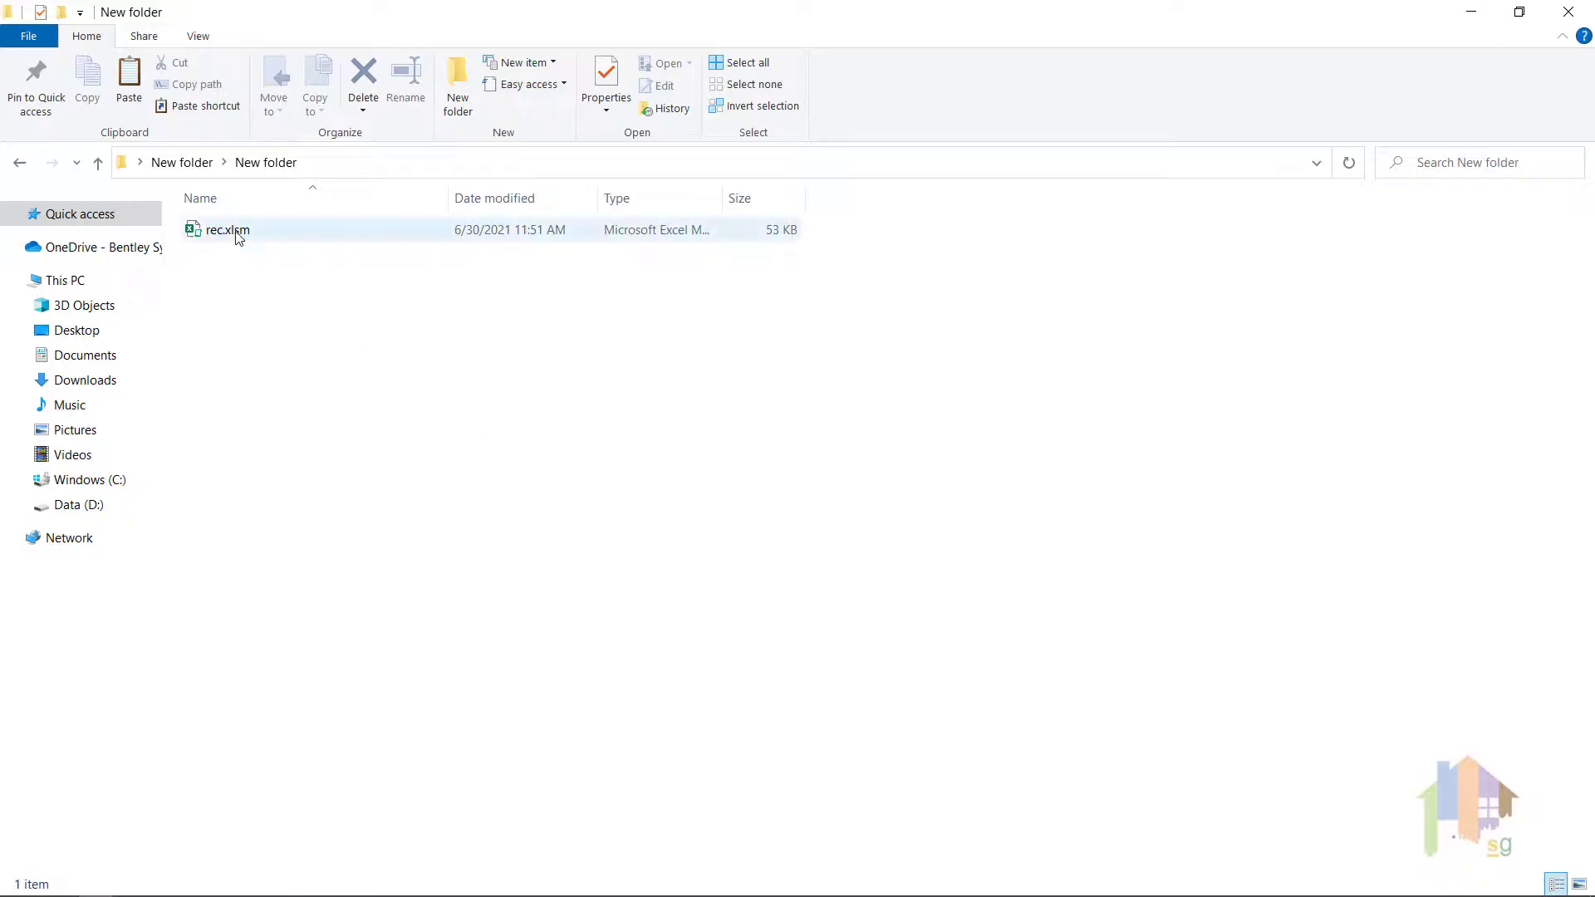
- Open rec.xlsm from New folder and enable its disabled active content
{"action": "left_click", "coordinate": [237, 237]}
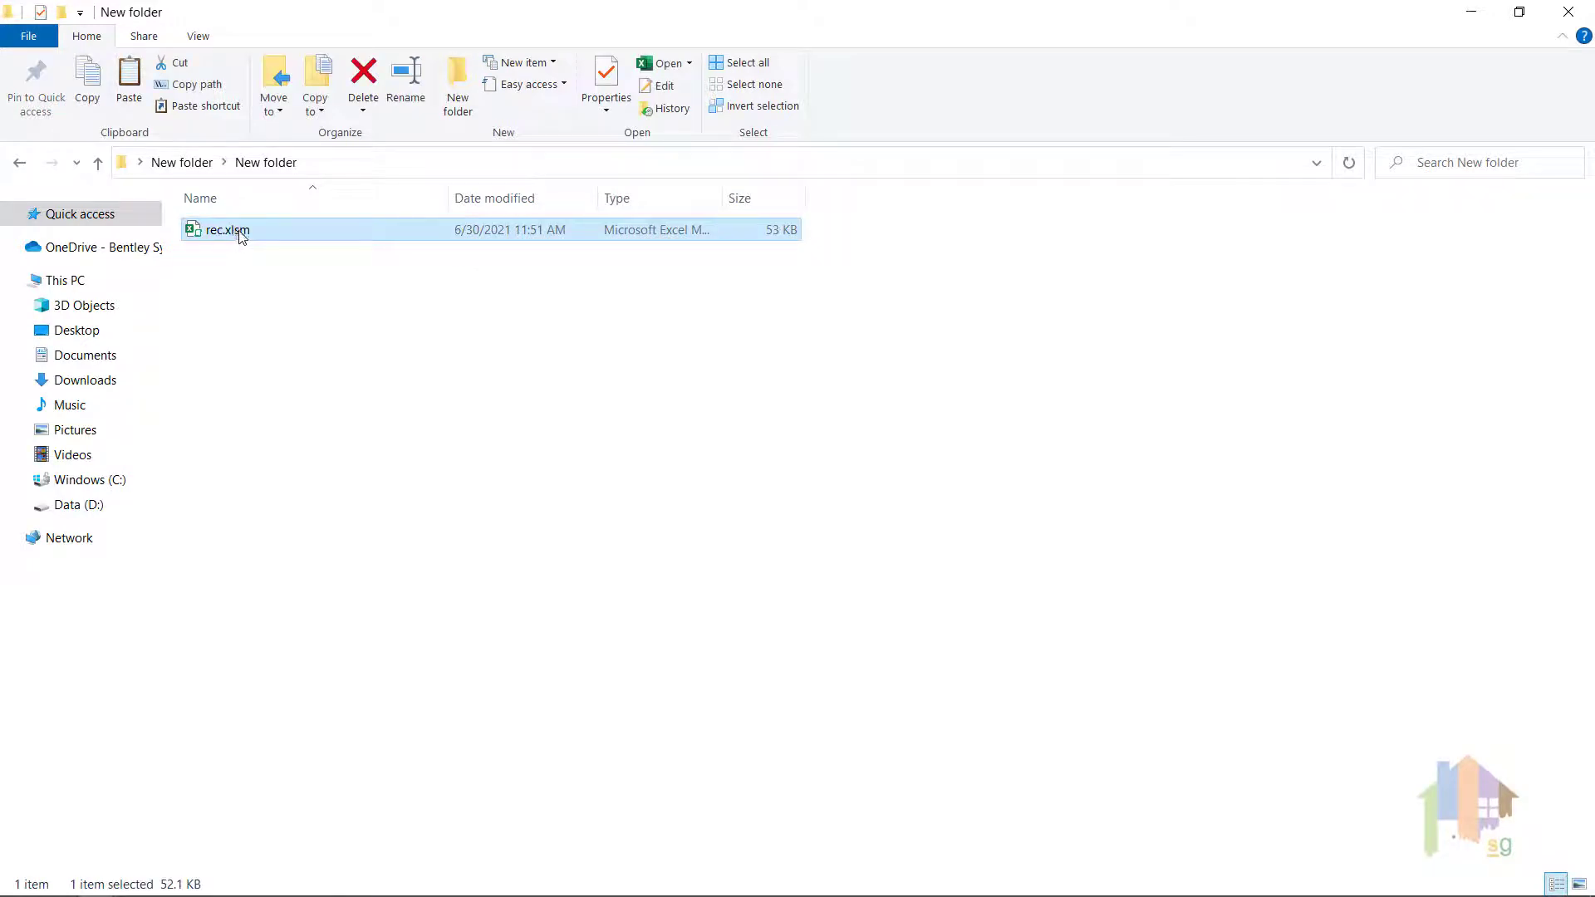
{"action": "key", "text": "Return"}
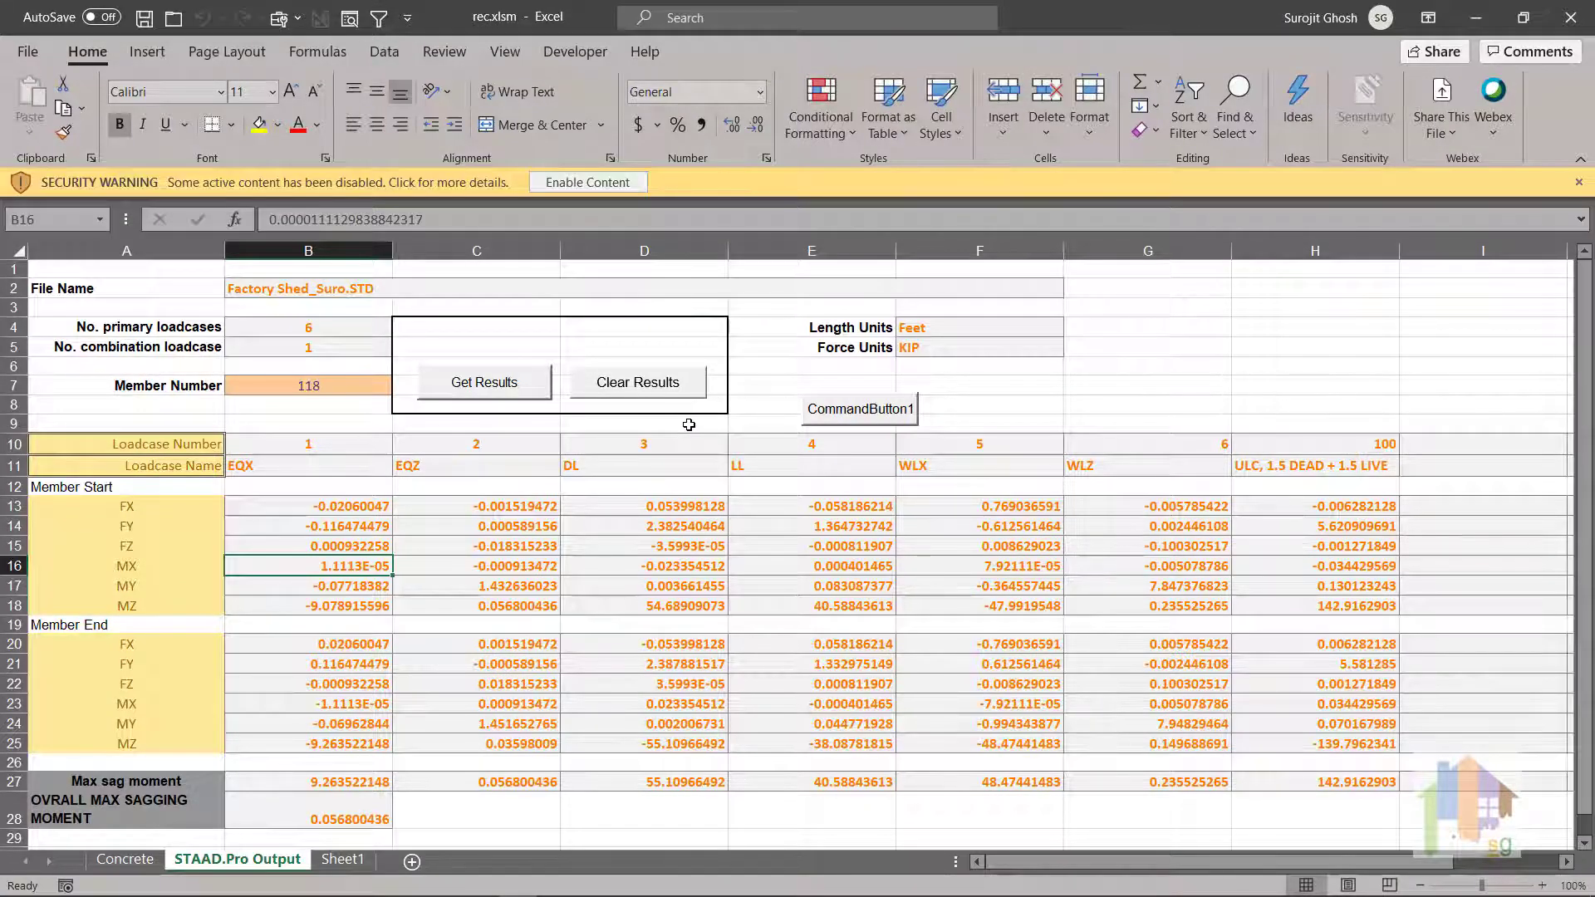
{"action": "left_click", "coordinate": [588, 182]}
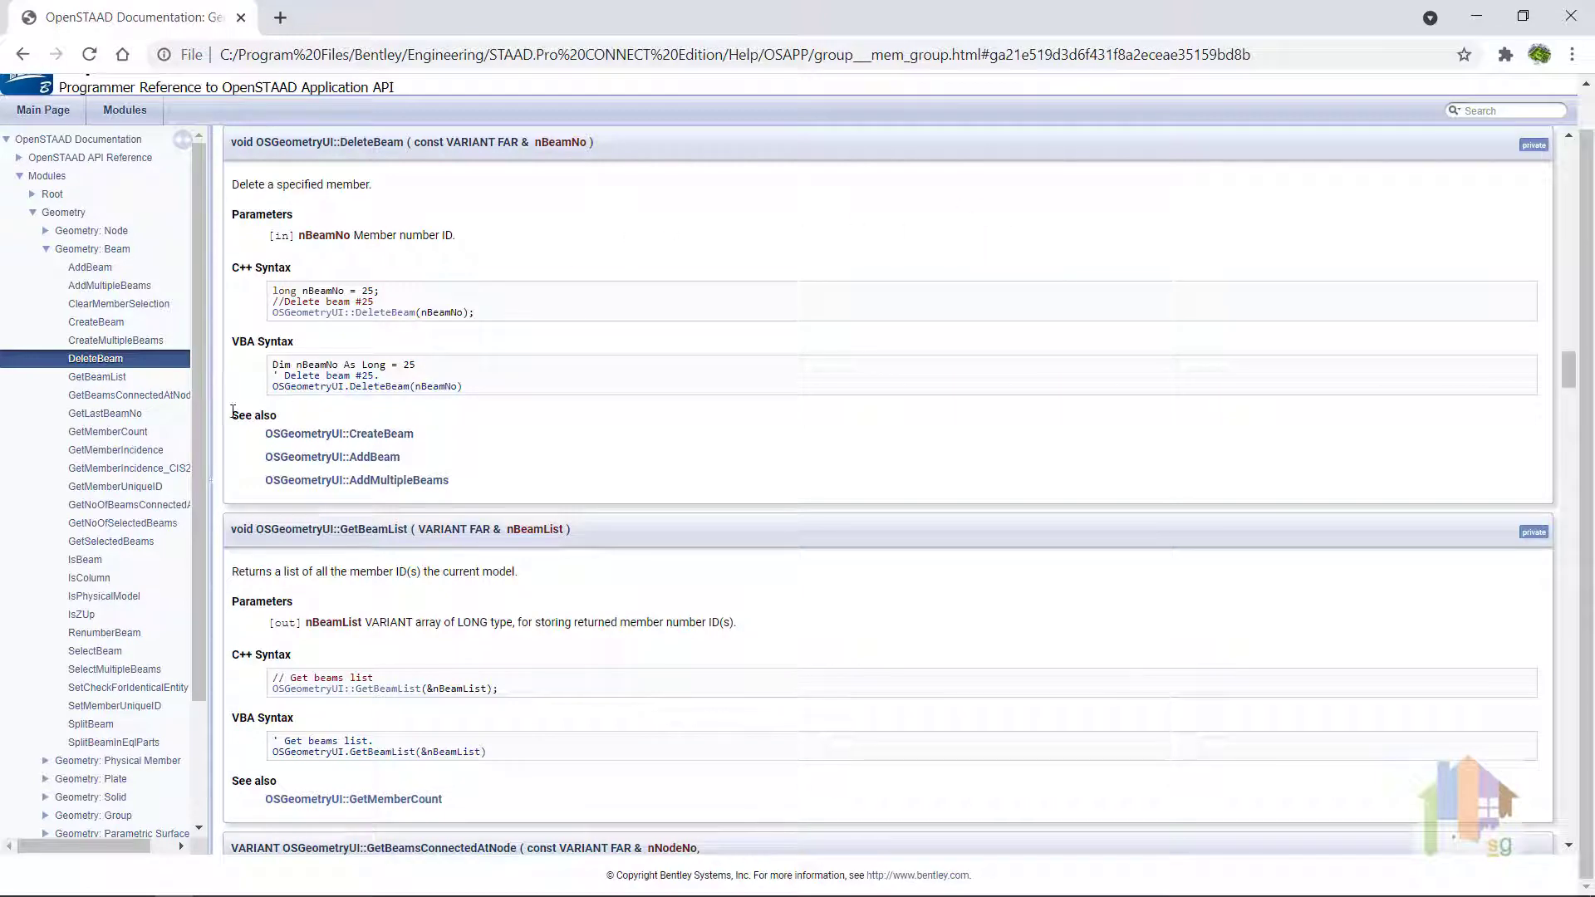
- Examine GetBeamsConnectedAtNode and the neighbouring beam functions in the OpenSTAAD documentation, and browse the Property module
{"action": "scroll", "coordinate": [378, 453], "scroll_direction": "down", "scroll_amount": 5}
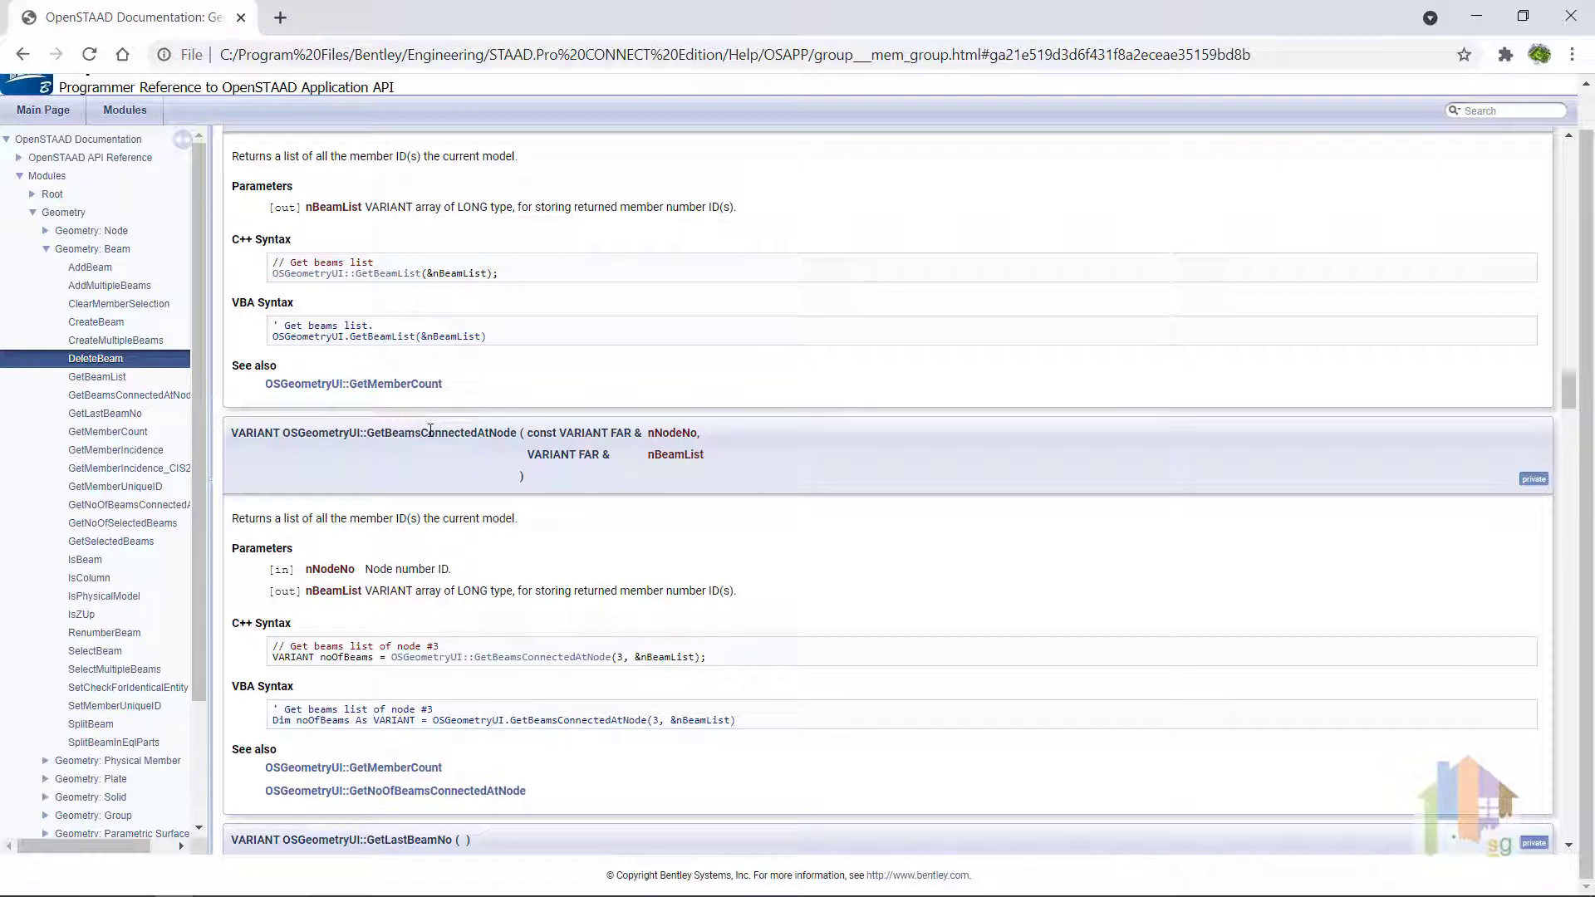
{"action": "double_click", "coordinate": [430, 430]}
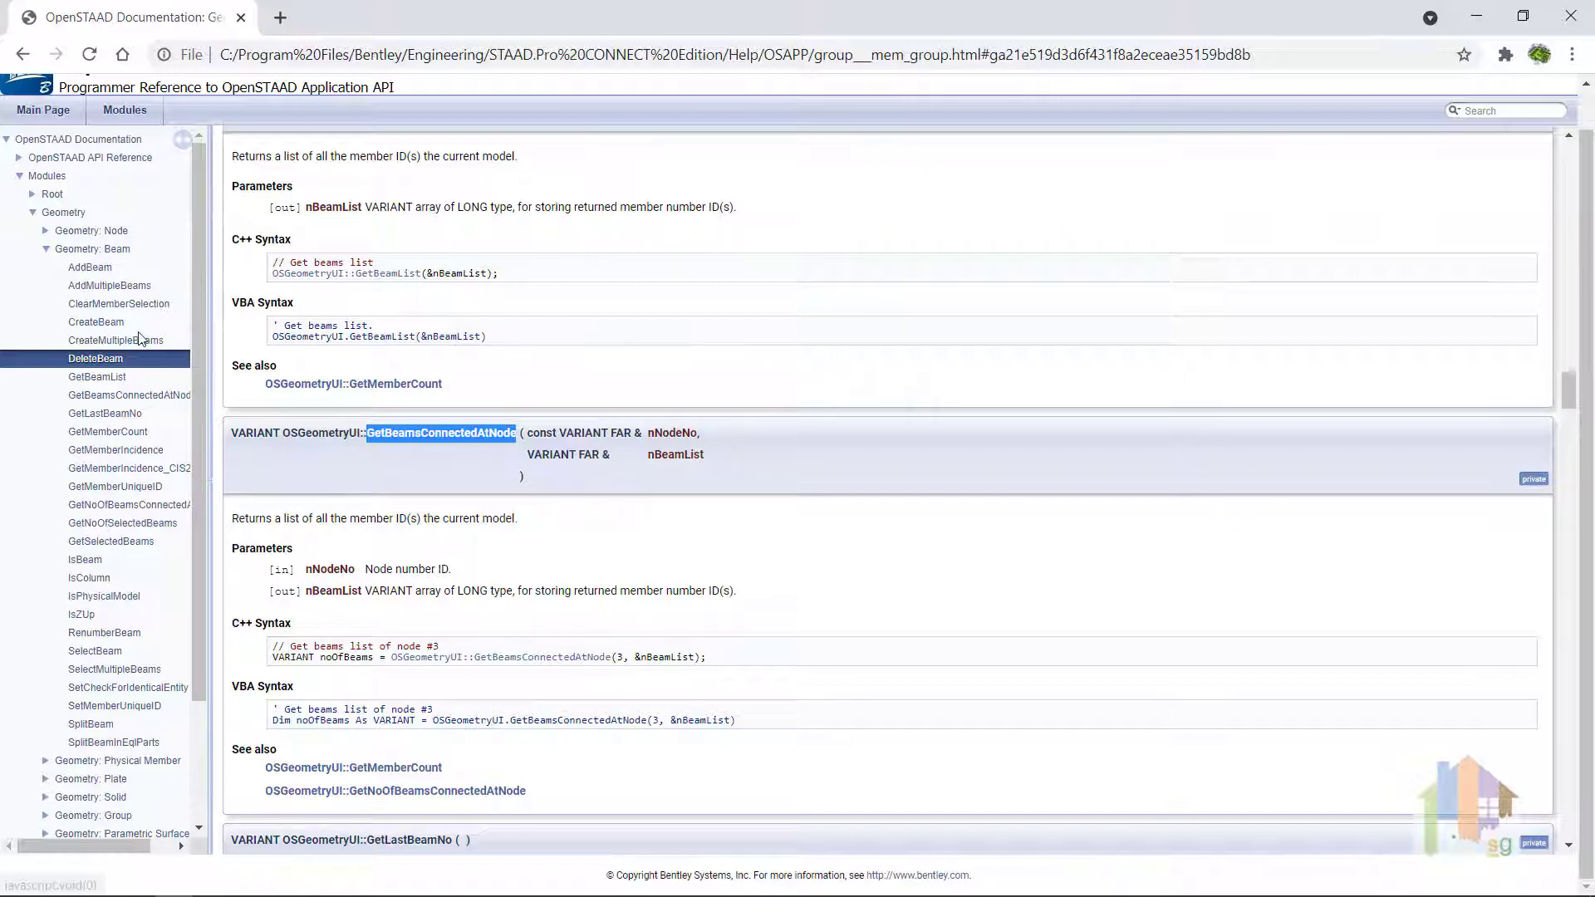
{"action": "scroll", "coordinate": [330, 472], "scroll_direction": "down", "scroll_amount": 10}
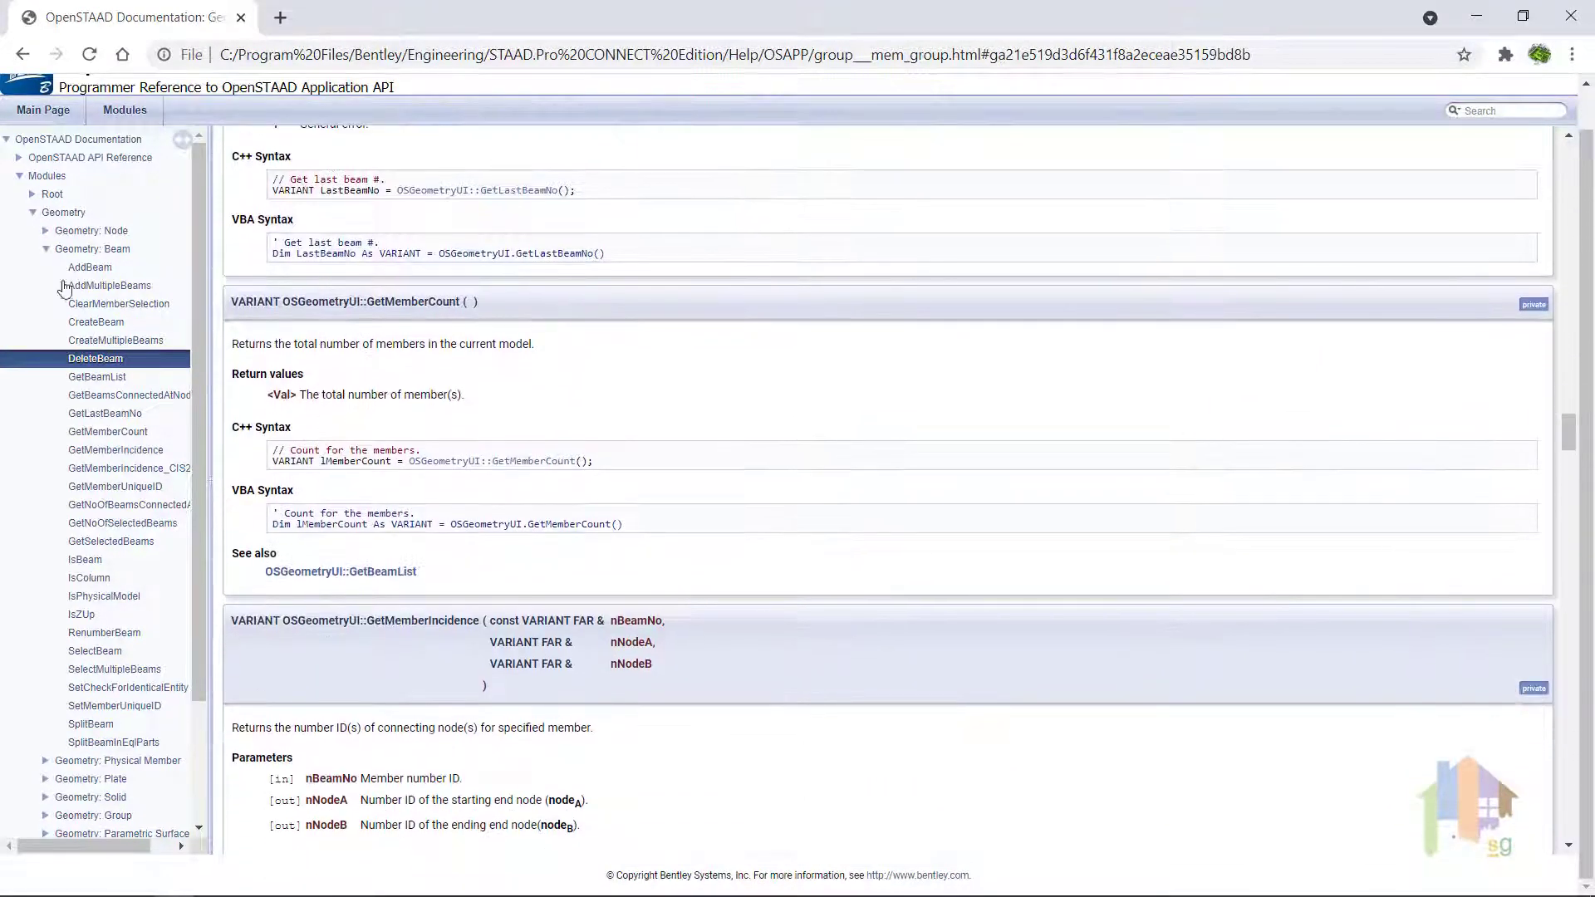
{"action": "left_click", "coordinate": [46, 248]}
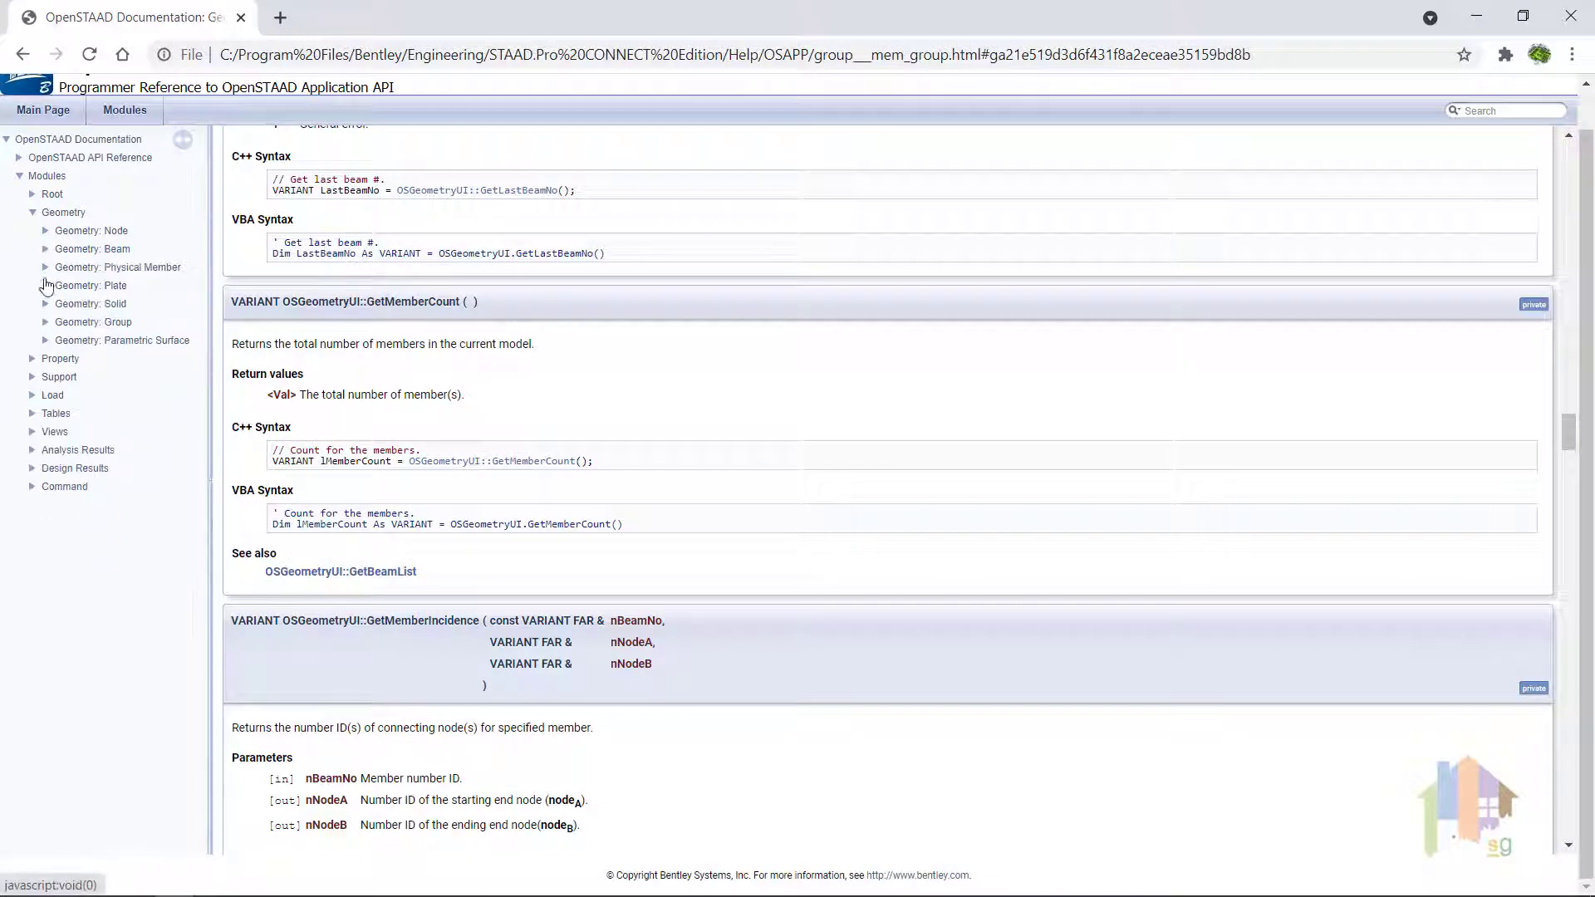
{"action": "left_click", "coordinate": [32, 363]}
{"action": "left_click", "coordinate": [46, 377]}
{"action": "left_click", "coordinate": [158, 413]}
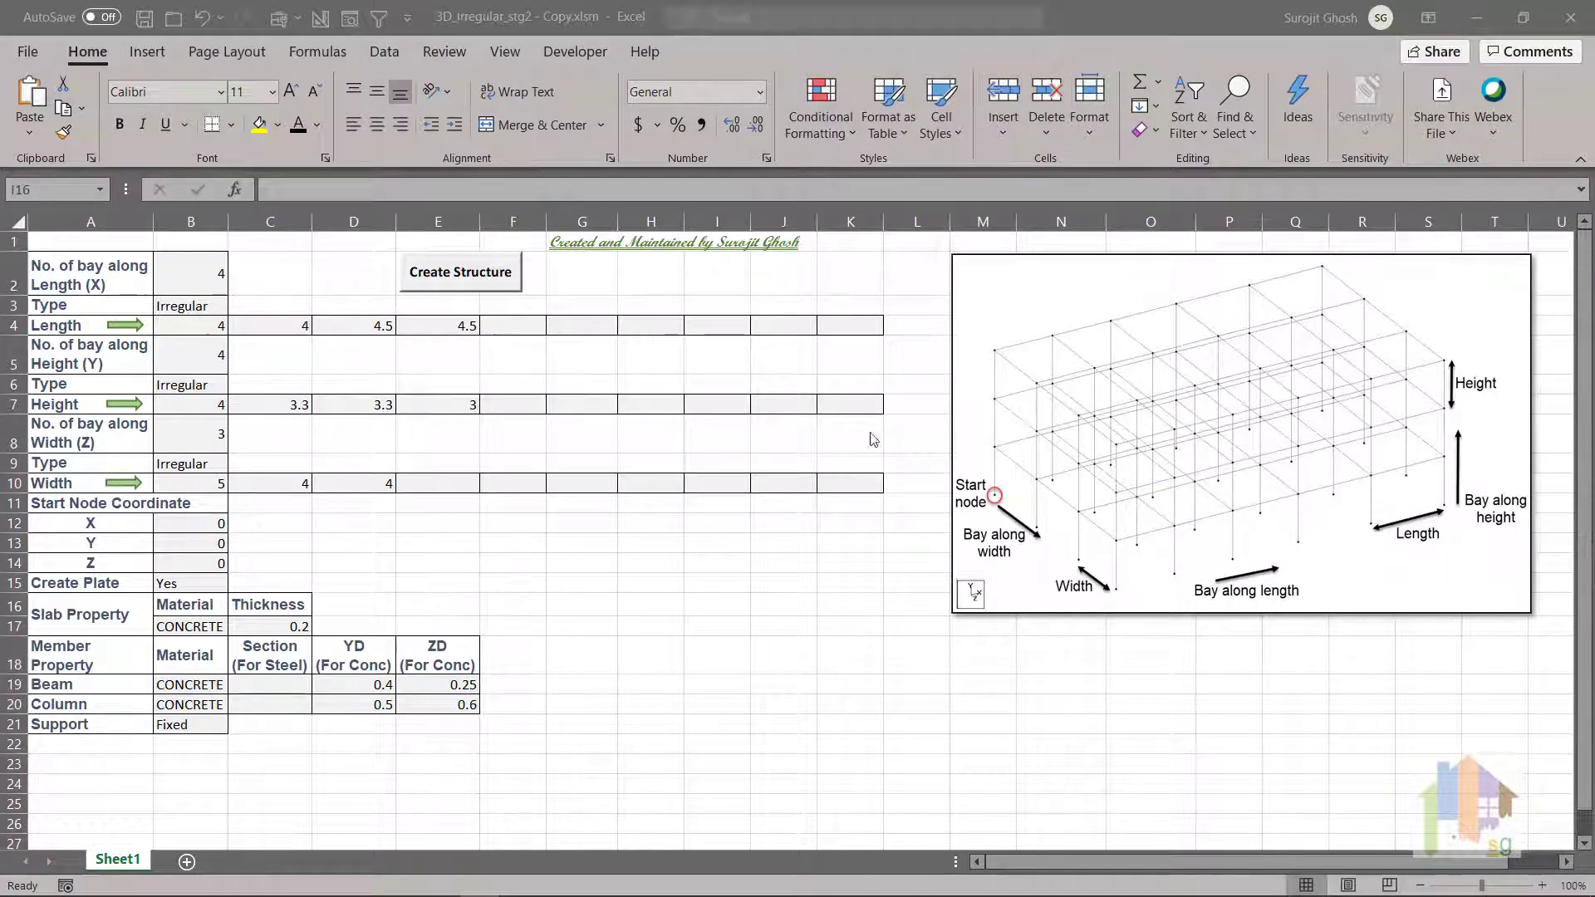
- Move the 3D_Irregular_stg2 - Copy.xlsm window aside and run Create Structure to generate the frame in STAAD.Pro
{"action": "left_click", "coordinate": [595, 17]}
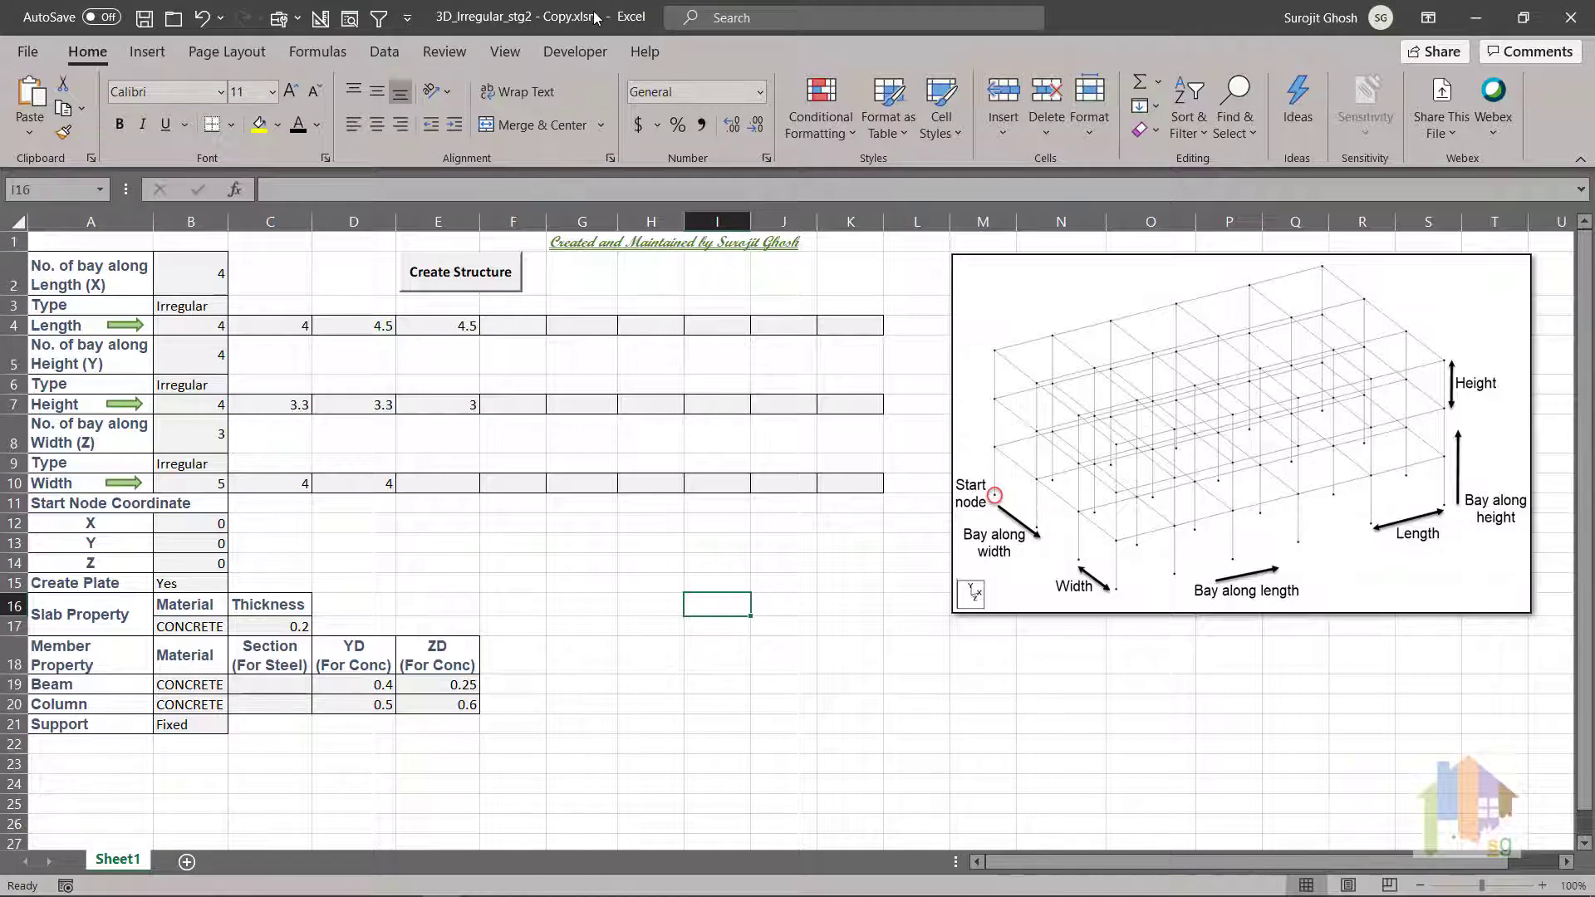
{"action": "left_click_drag", "start_coordinate": [596, 17], "coordinate": [1198, 131]}
{"action": "left_click", "coordinate": [1222, 380]}
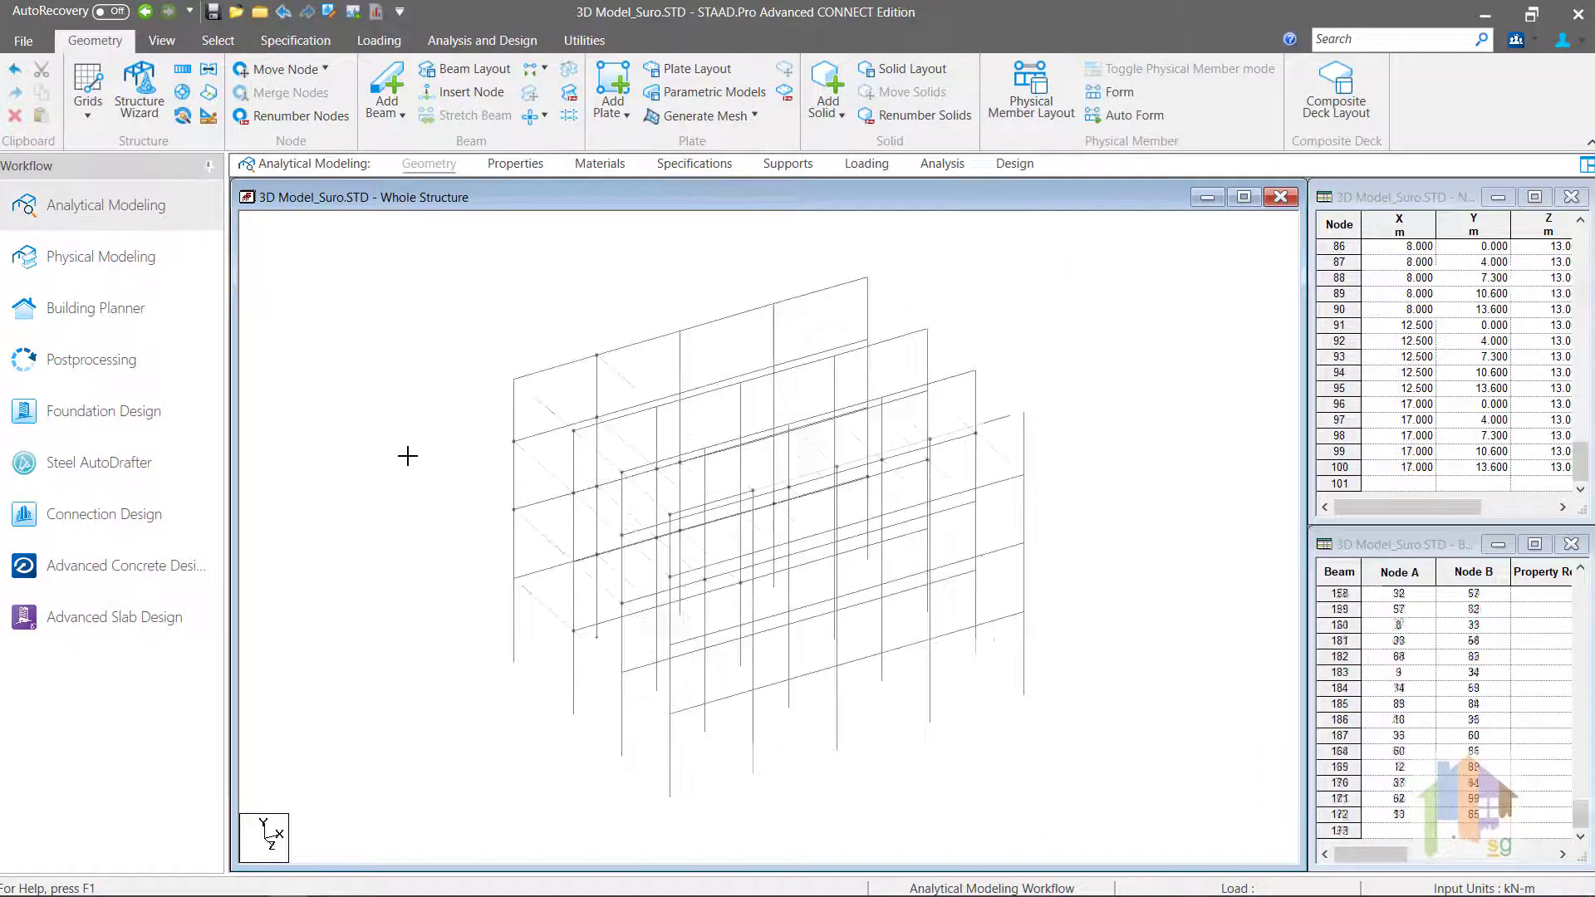
- Open a 3D rendering of the generated structure in STAAD.Pro and orbit it to inspect the model
{"action": "right_click", "coordinate": [427, 304]}
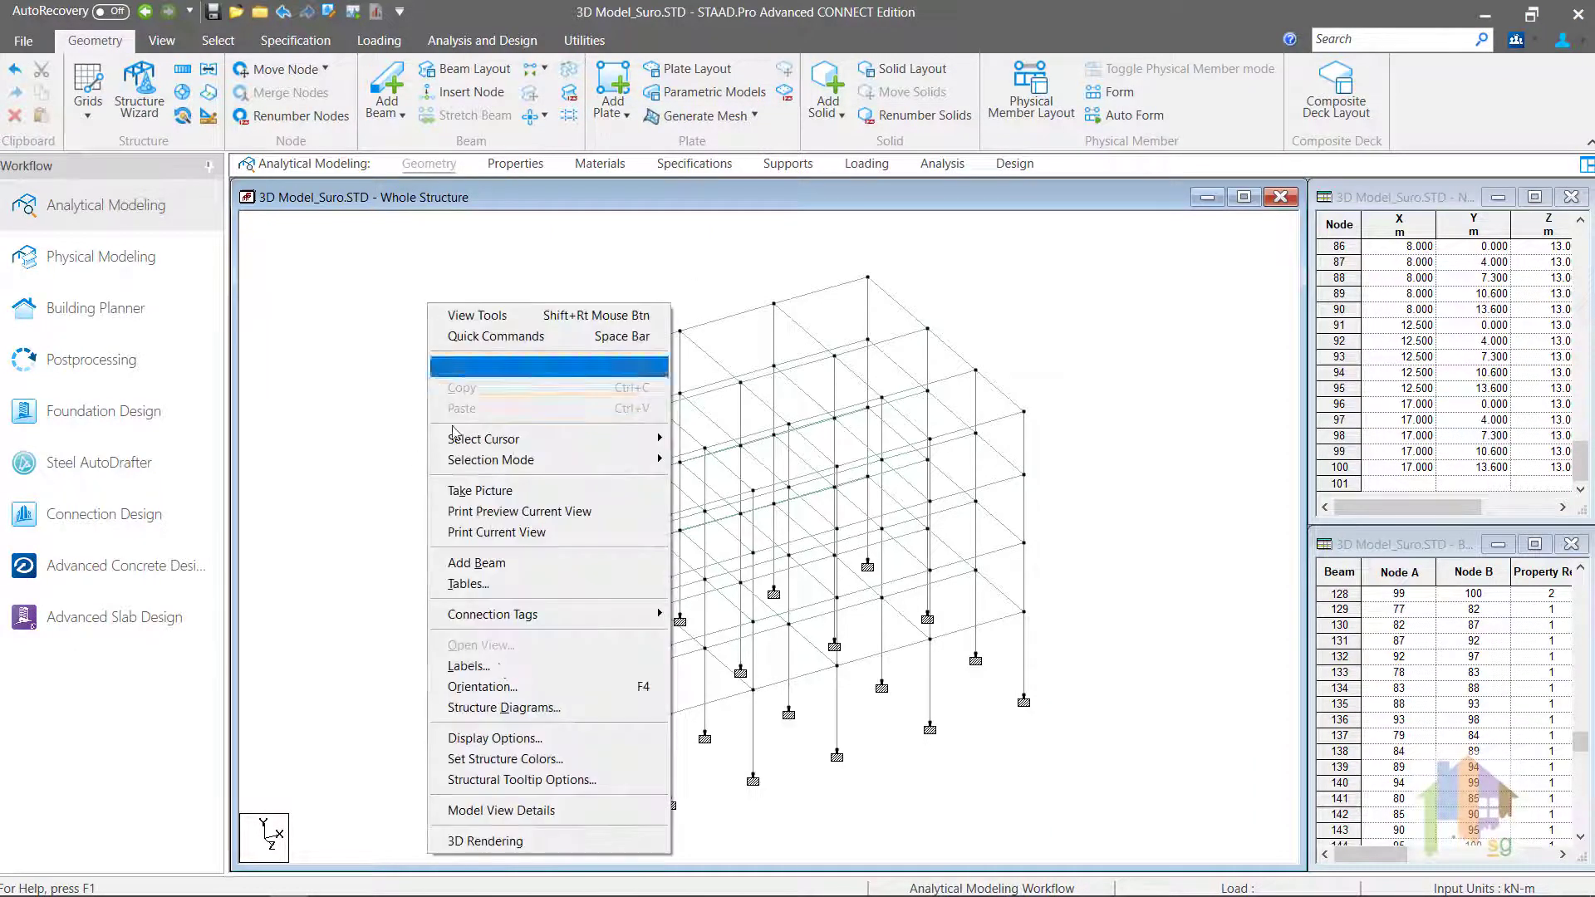
{"action": "left_click", "coordinate": [515, 833]}
{"action": "left_click_drag", "start_coordinate": [860, 604], "coordinate": [754, 523]}
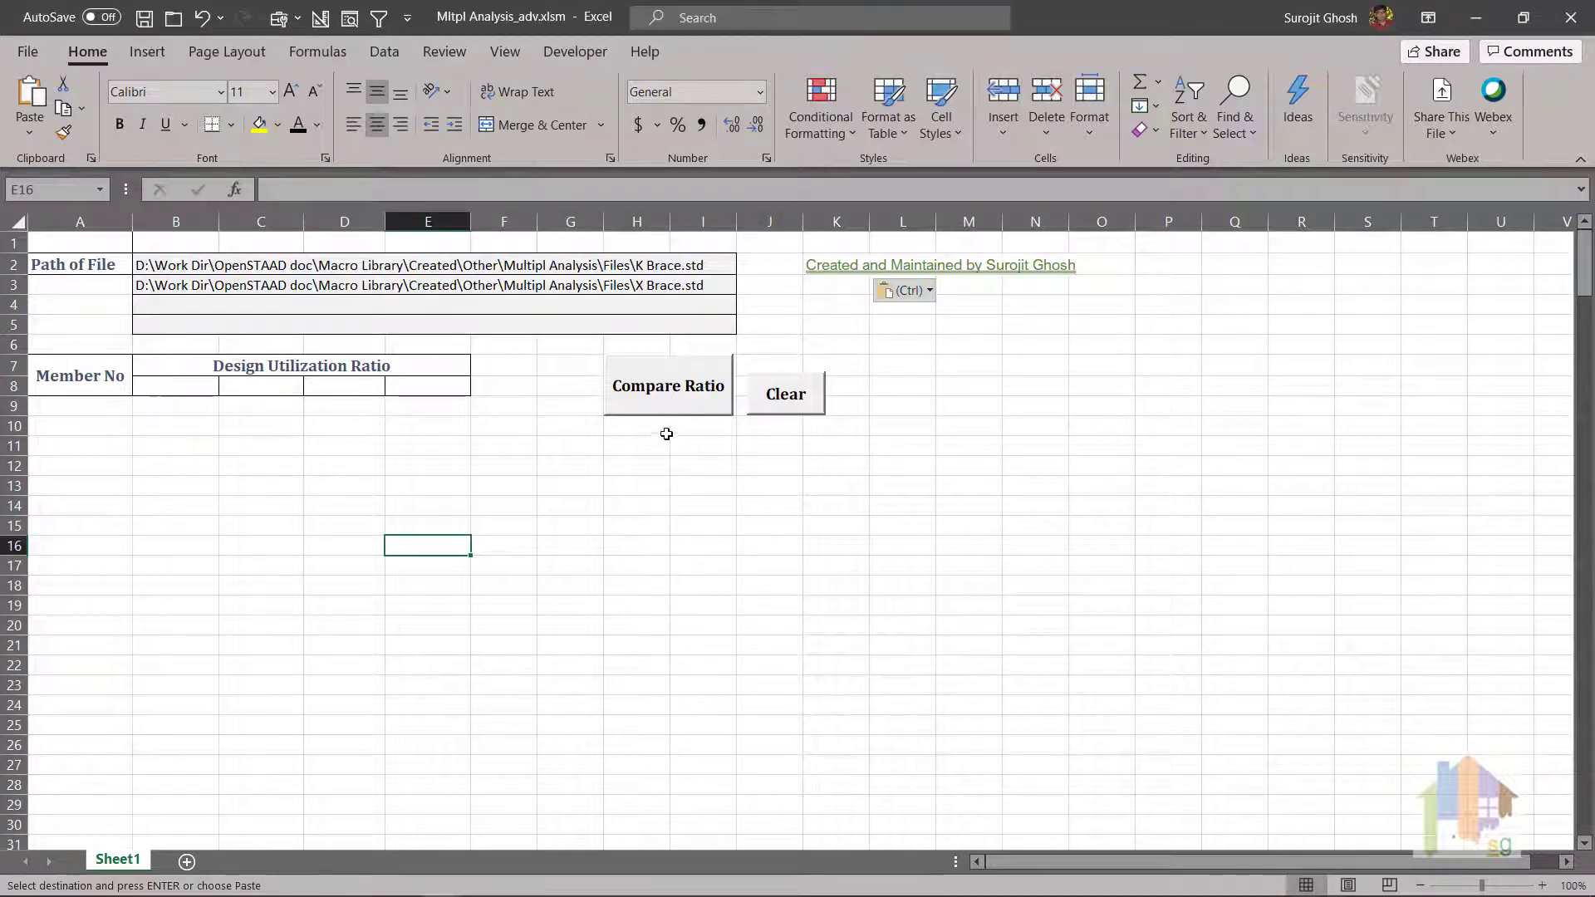
- Run Compare Ratio on the K Brace and X Brace models to fill in their design utilization ratios, and dismiss the message
{"action": "left_click", "coordinate": [665, 412]}
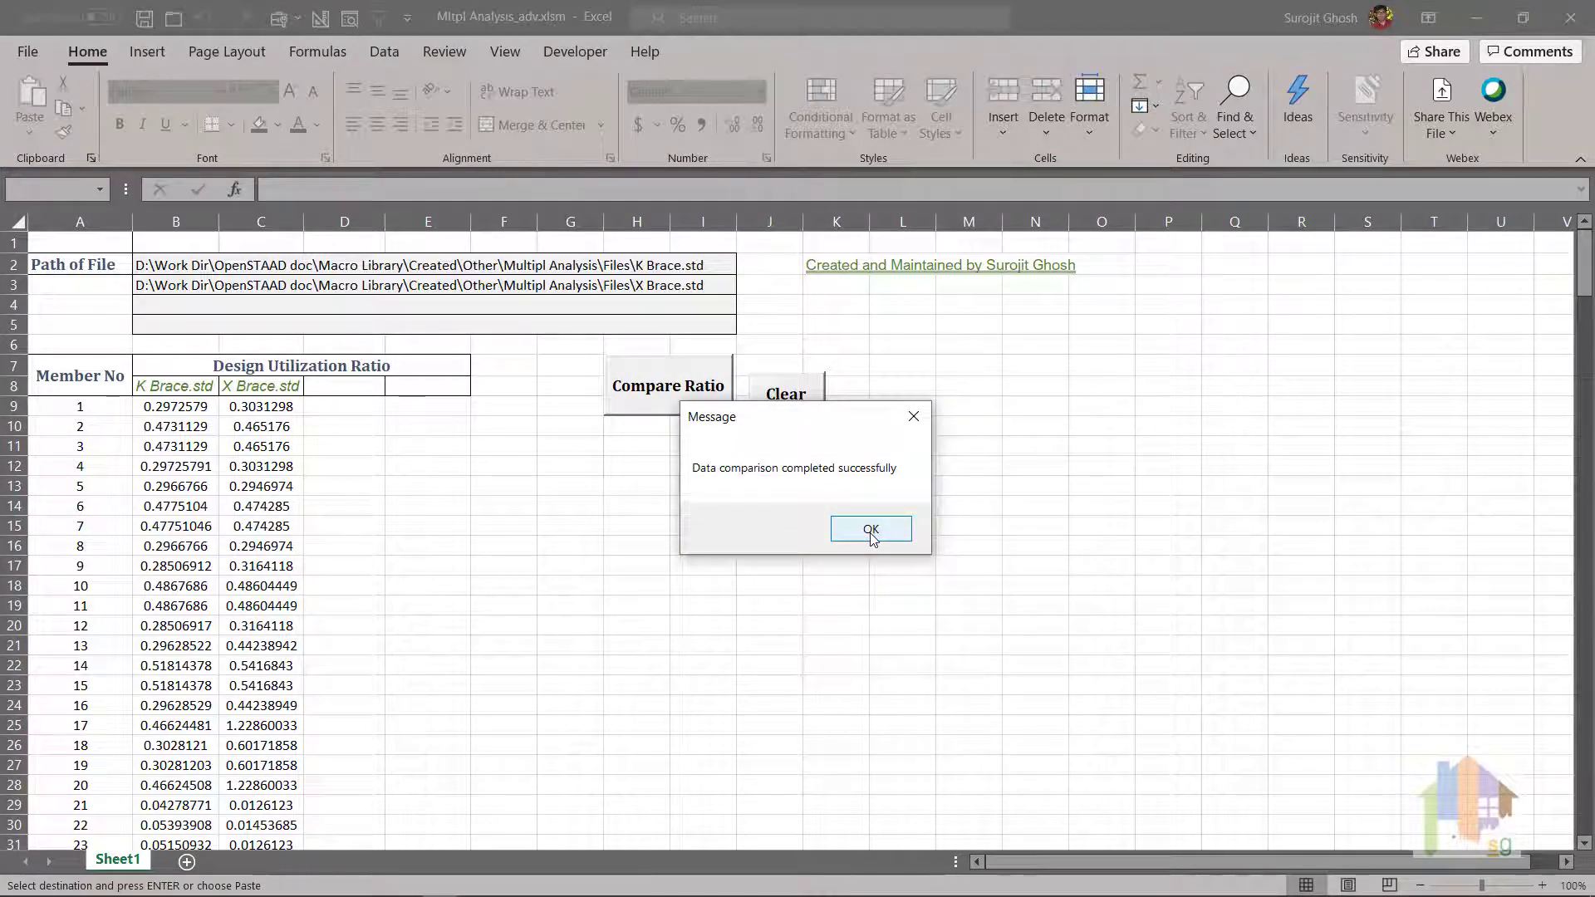
{"action": "left_click", "coordinate": [871, 532]}
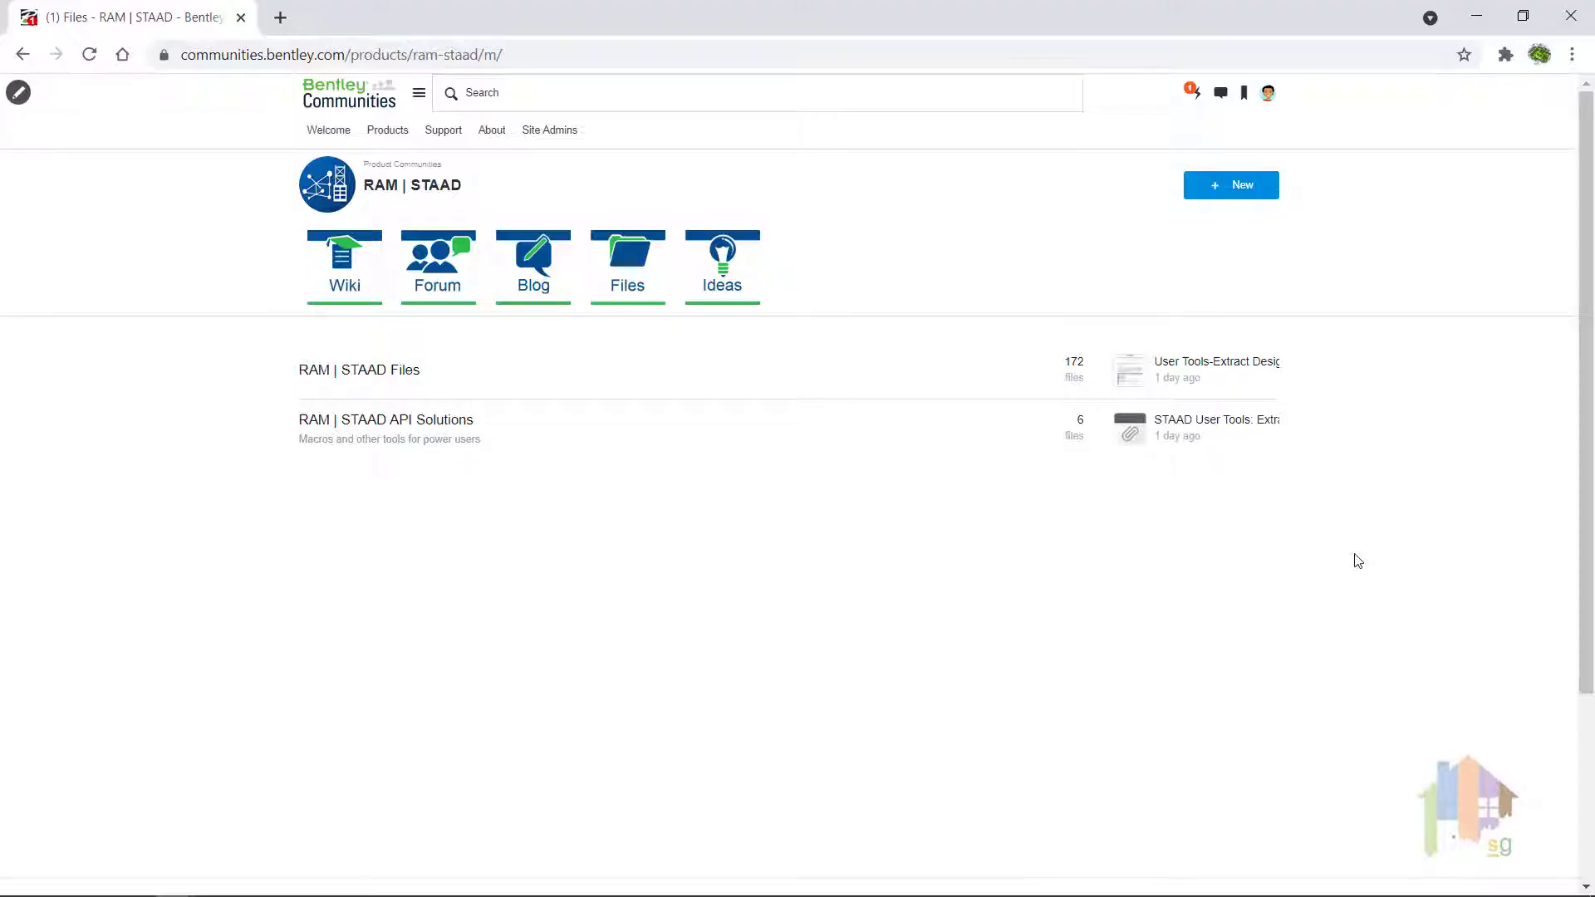
- Download the STAAD User Tools: Extract Design Parameter list macro from the RAM | STAAD API Solutions files
{"action": "left_click", "coordinate": [421, 422]}
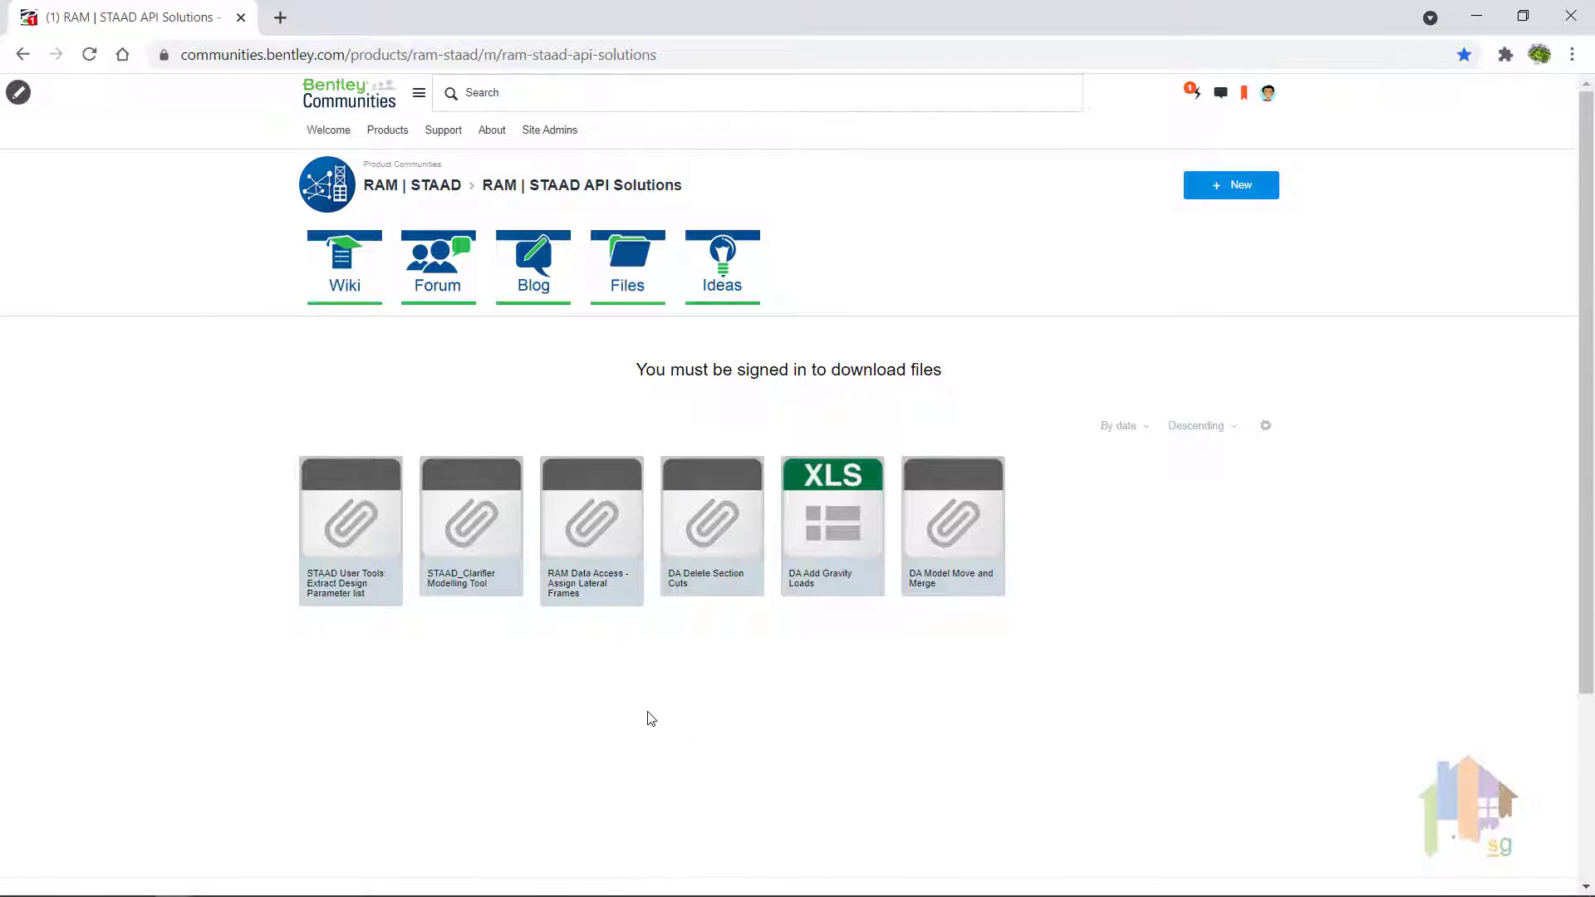
{"action": "left_click", "coordinate": [353, 523]}
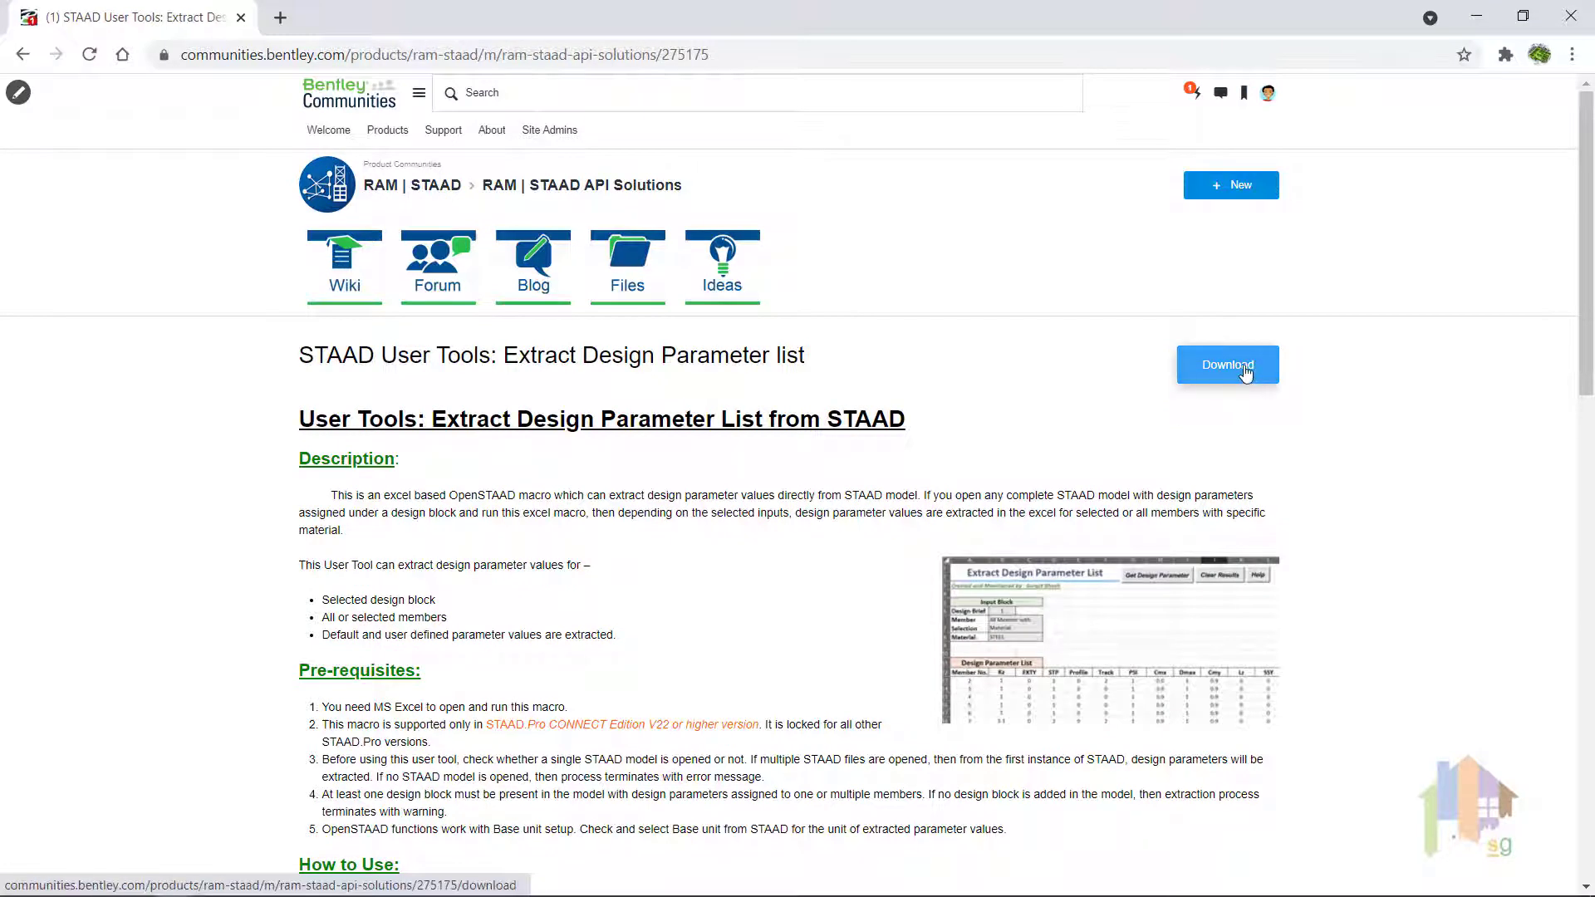
{"action": "left_click", "coordinate": [1244, 363]}
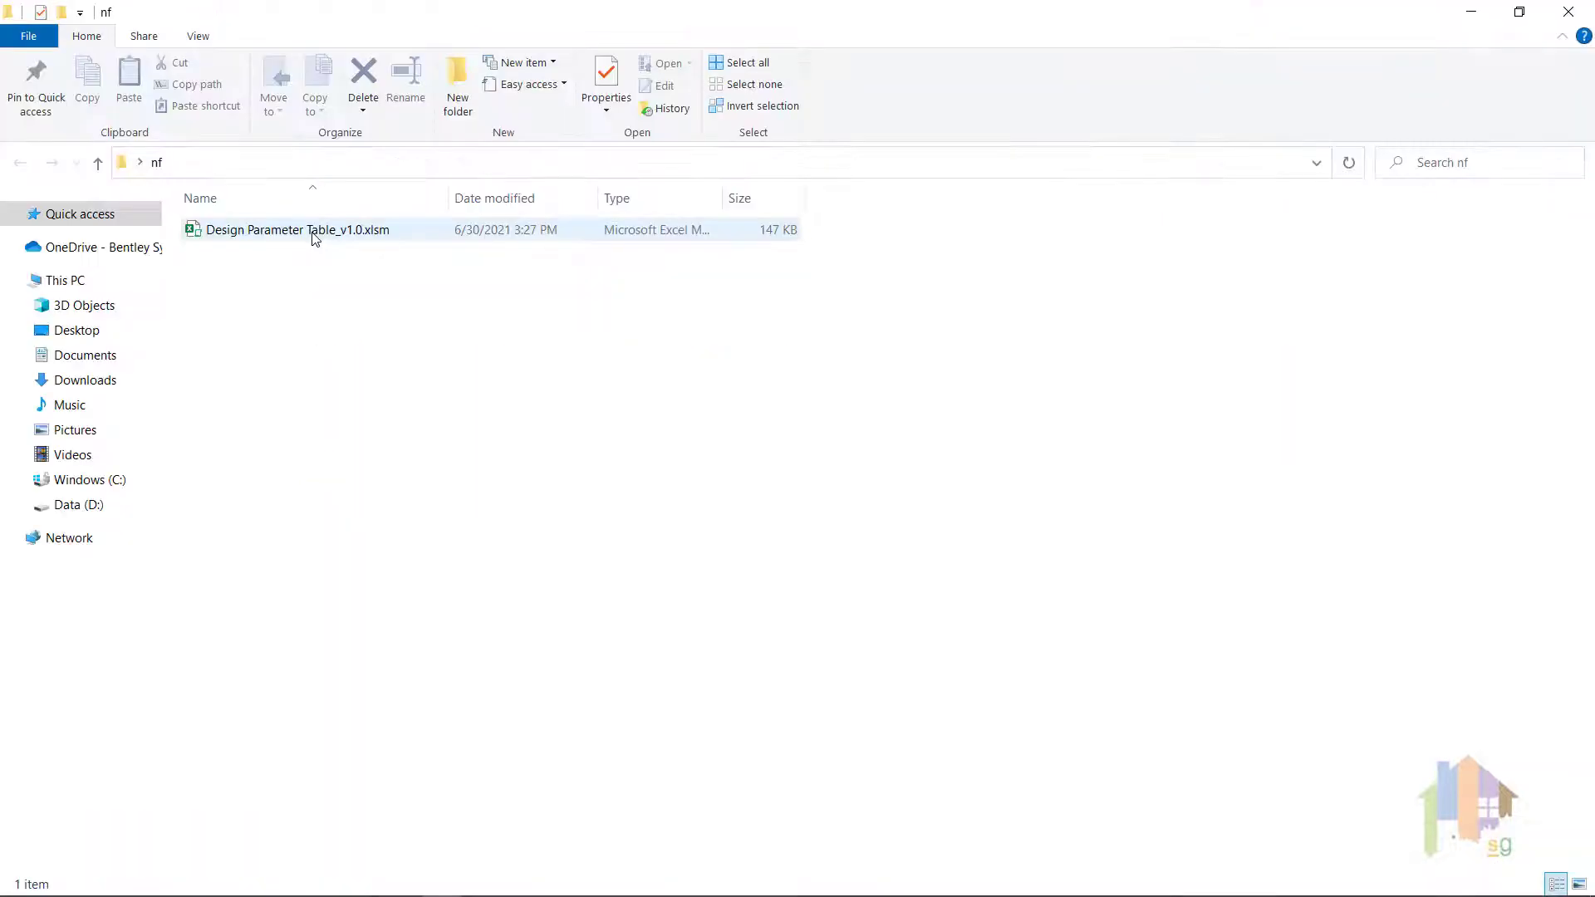
- Open Design Parameter Table_v1.0.xlsm from the nf folder and enable its disabled active content
{"action": "double_click", "coordinate": [313, 233]}
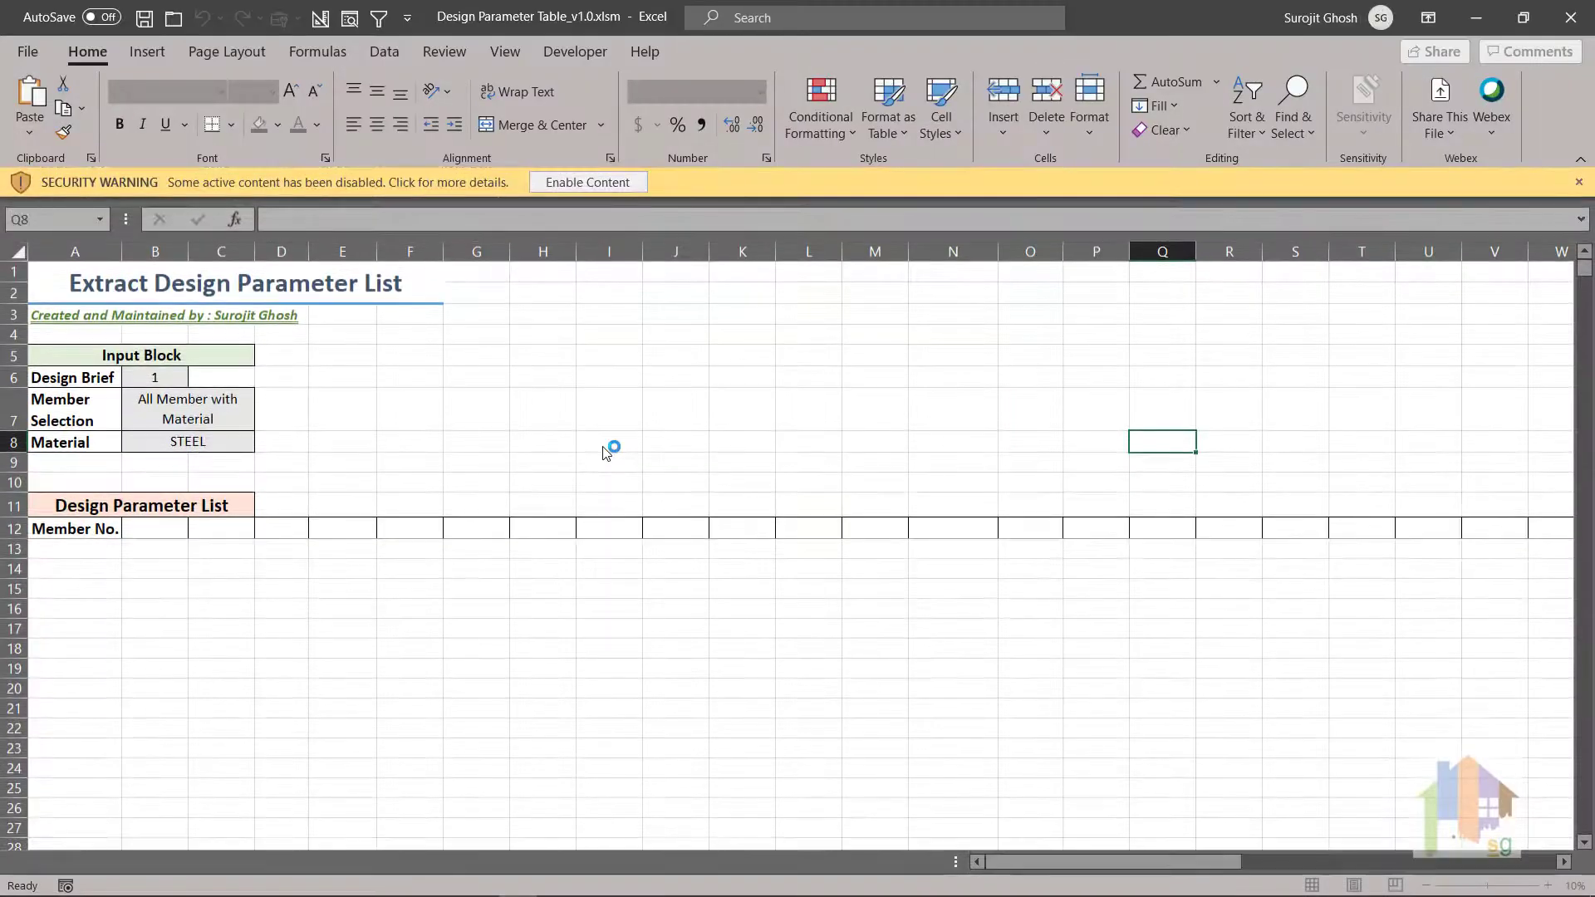
{"action": "left_click", "coordinate": [627, 183]}
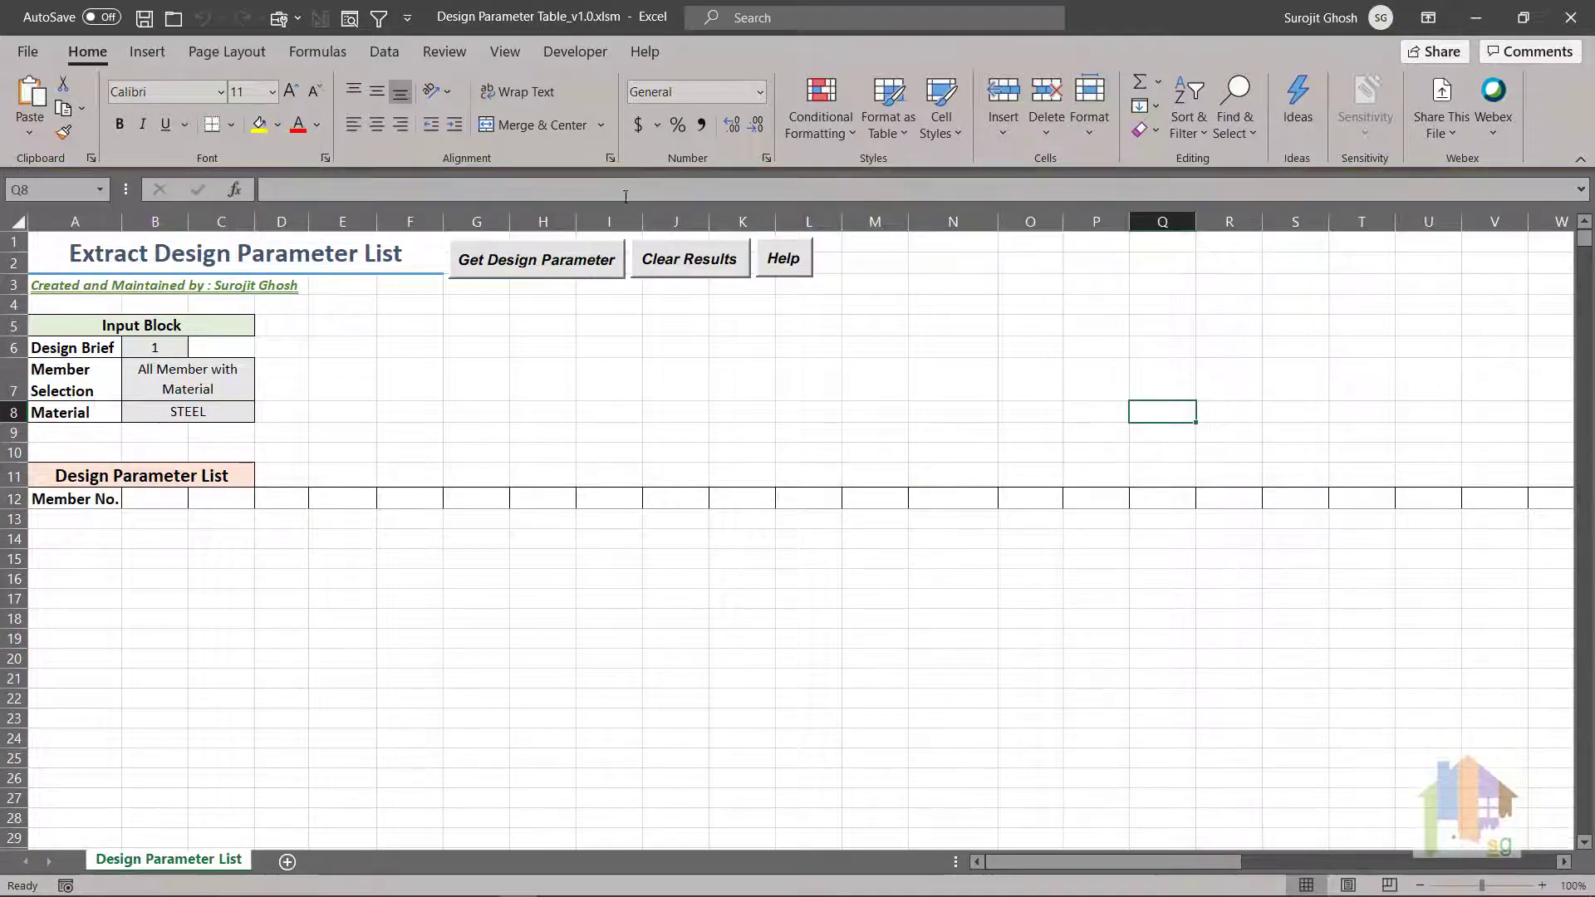
- Check the Input Block and the tool's Help information, and run Get Design Parameter for design brief 1 on all STEEL members
{"action": "left_click", "coordinate": [162, 348]}
{"action": "left_click", "coordinate": [349, 384]}
{"action": "left_click", "coordinate": [796, 267]}
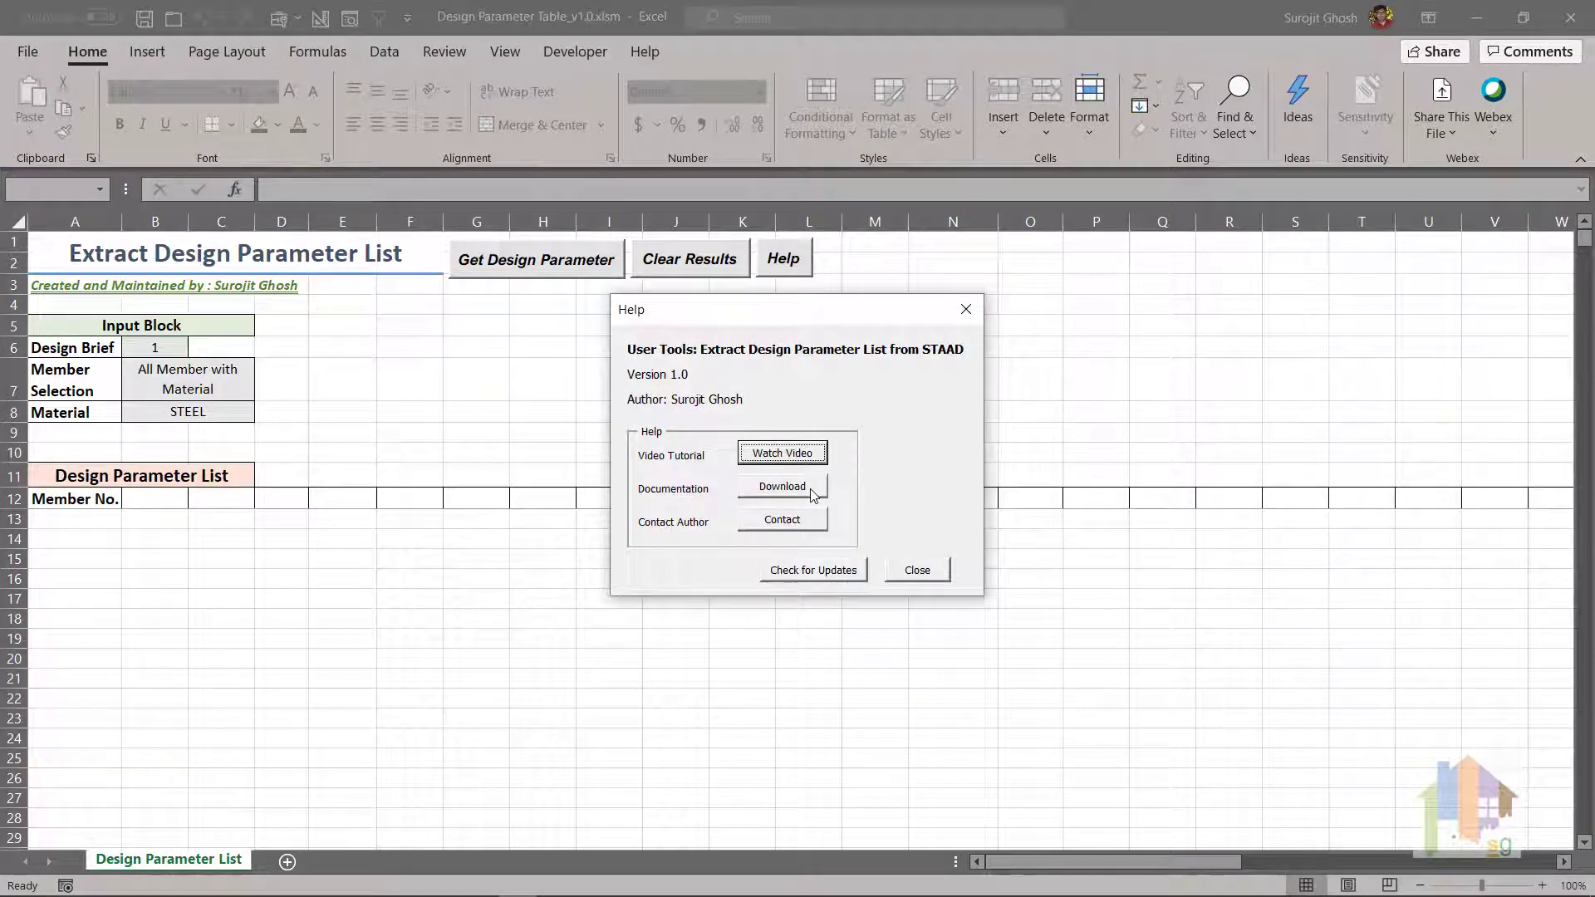
{"action": "left_click", "coordinate": [919, 570]}
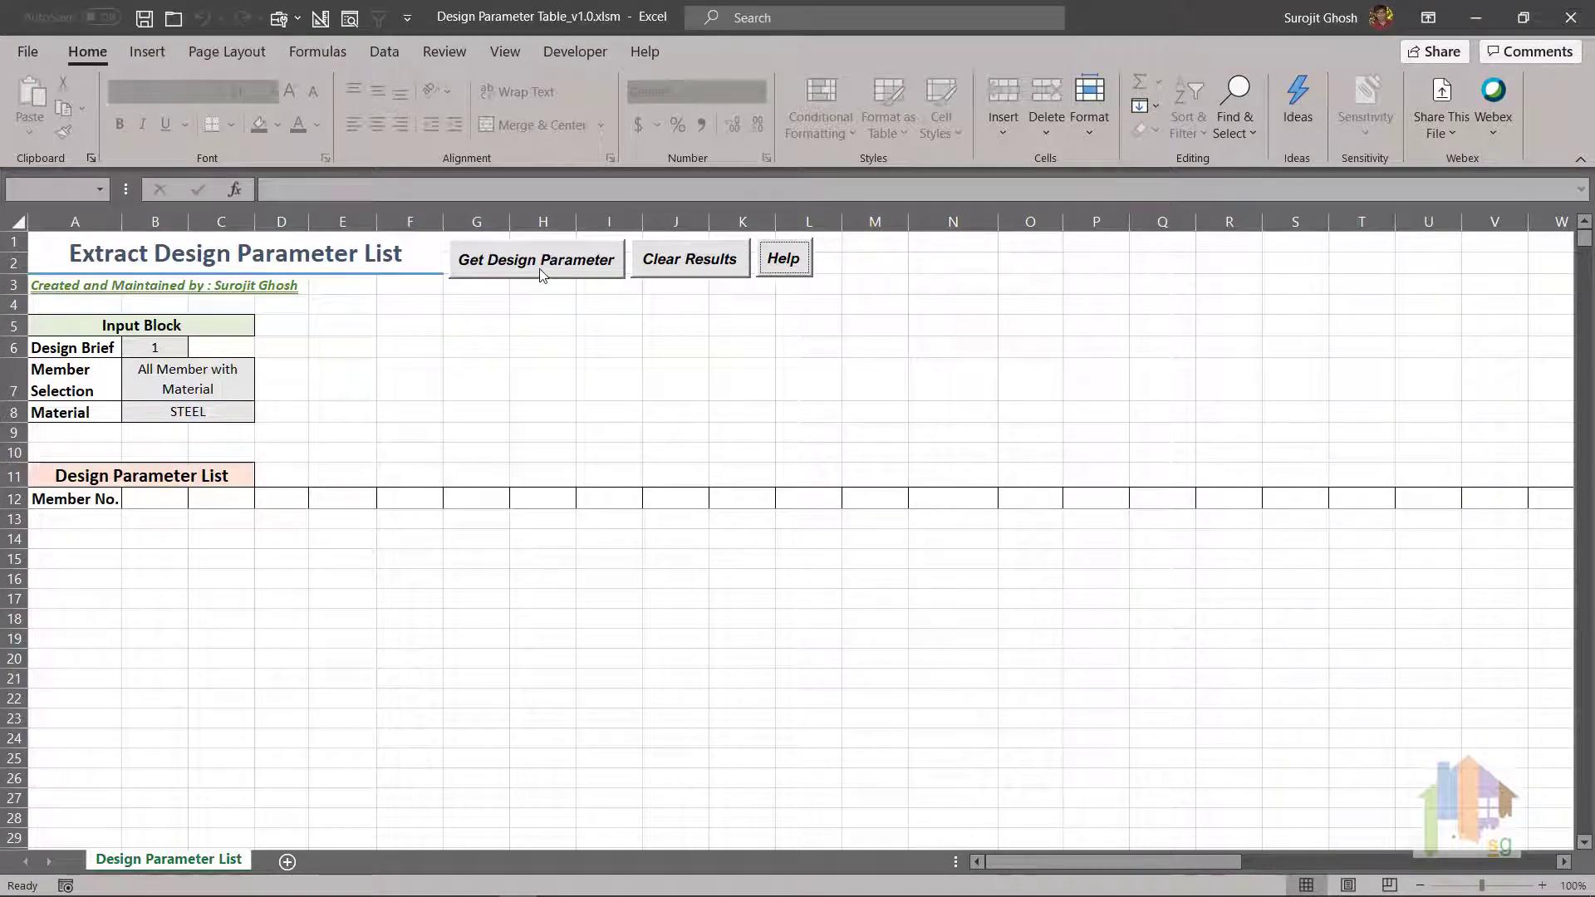
{"action": "left_click", "coordinate": [541, 275]}
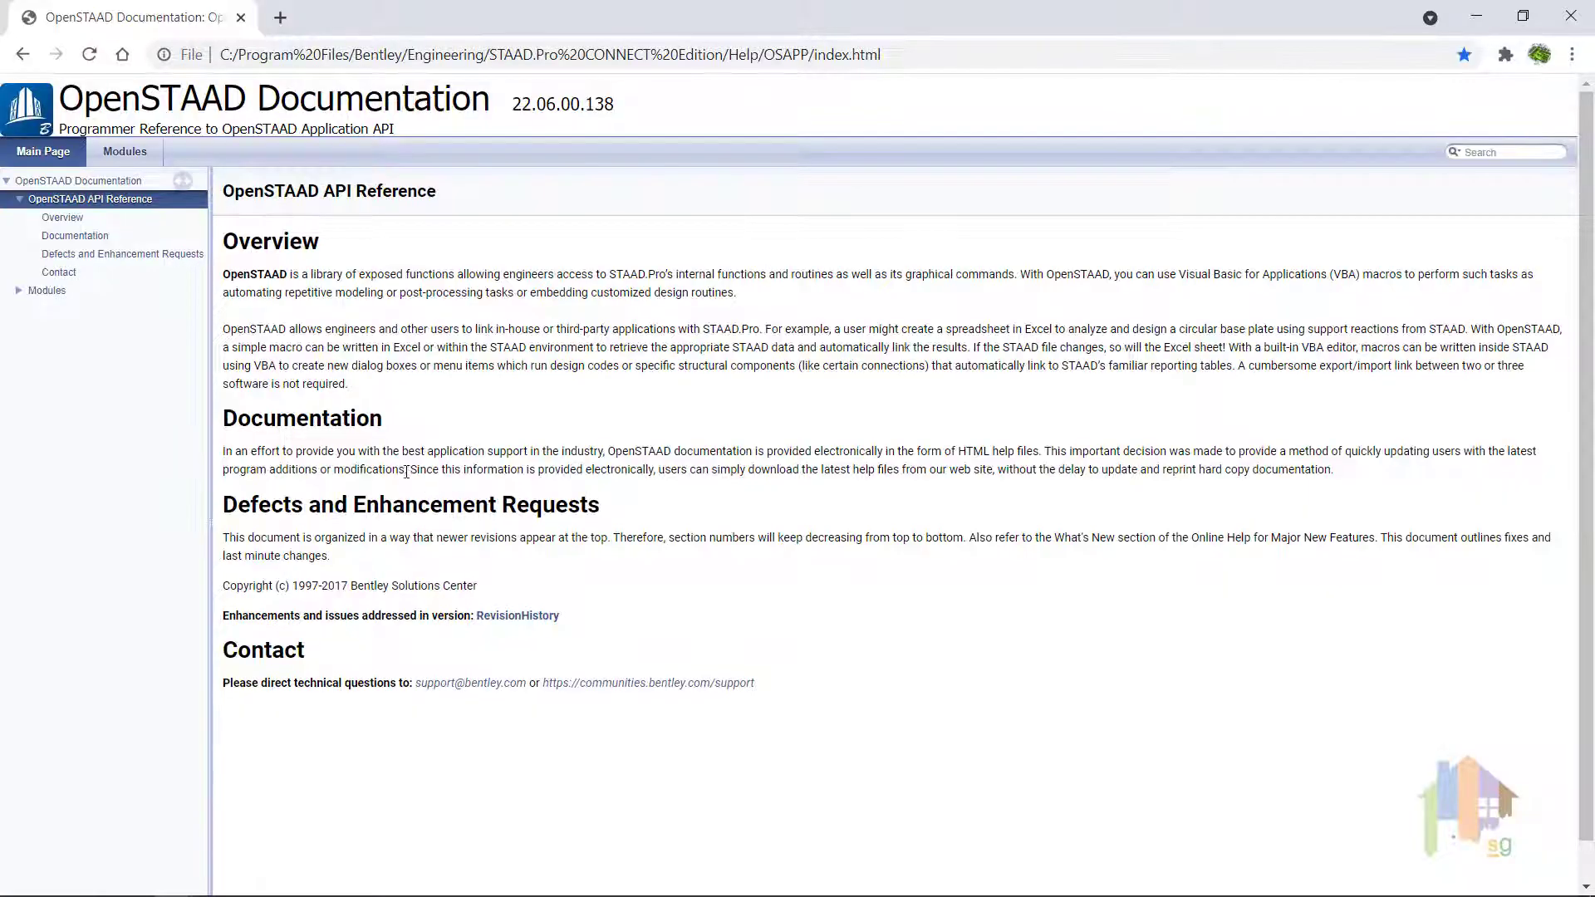
- Expand the Modules section of the OpenSTAAD documentation to view the available function groups
{"action": "left_click", "coordinate": [18, 294]}
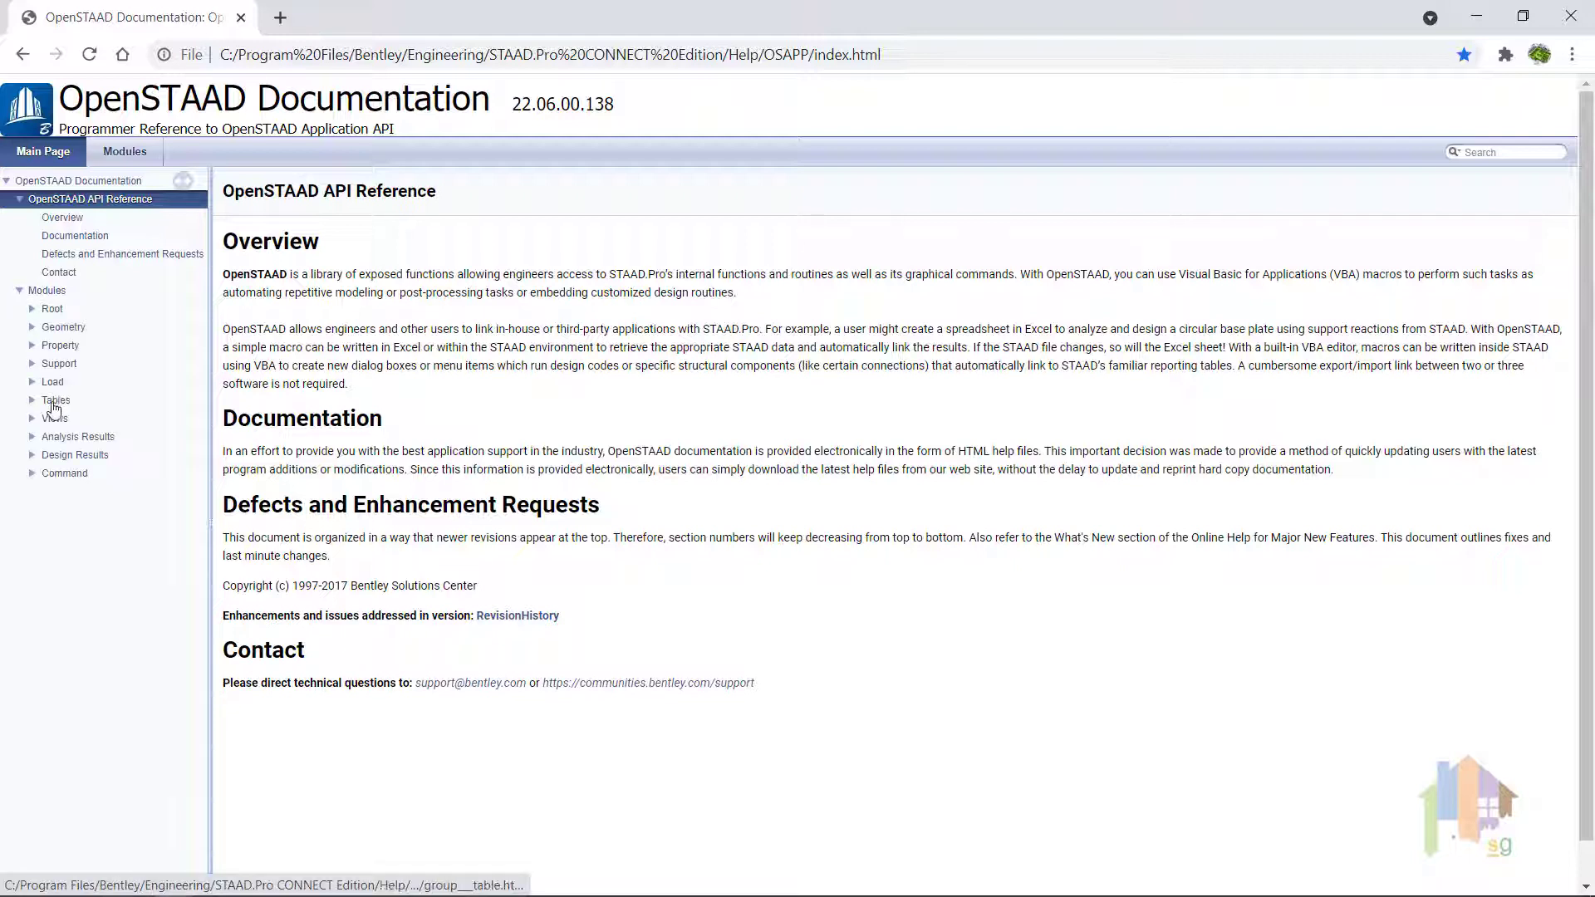